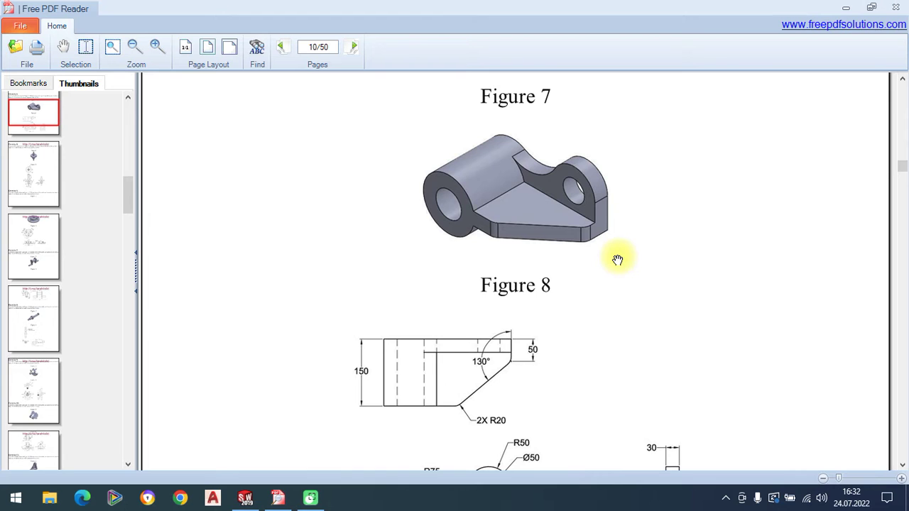
# Pan the PDF page until all dimensioned Figure 8 views are visible, then switch to SOLIDWORKS.
pyautogui.moveTo(633, 277)
pyautogui.mouseDown()
pyautogui.moveTo(620, 366)
pyautogui.moveTo(610, 294)
pyautogui.mouseUp()
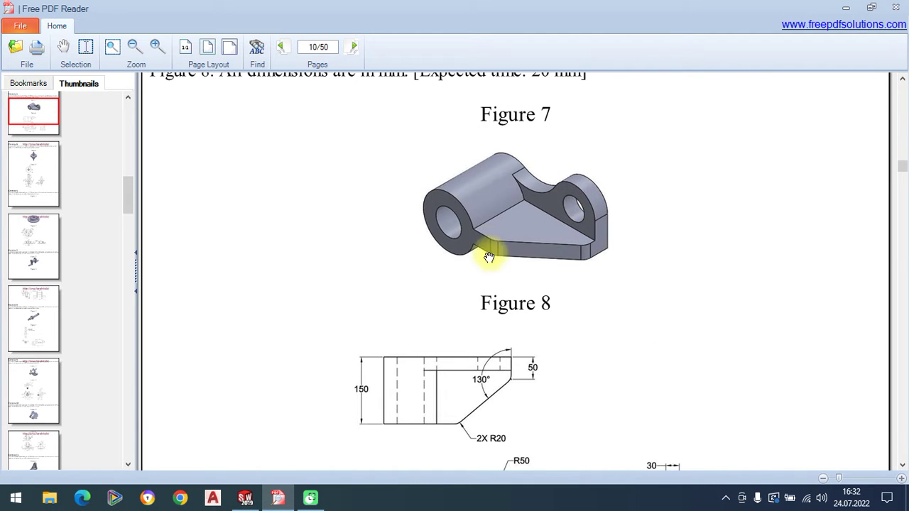
pyautogui.moveTo(625, 325); pyautogui.dragTo(606, 309)
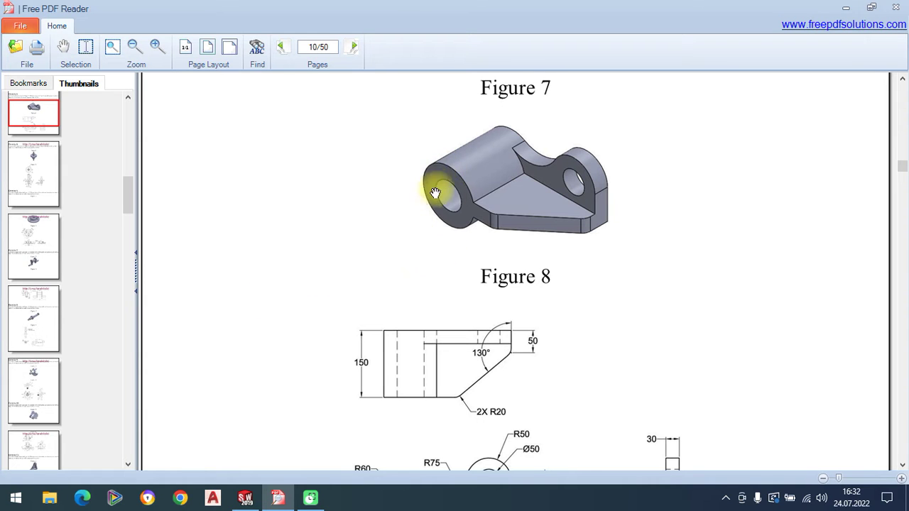
pyautogui.moveTo(442, 300); pyautogui.dragTo(425, 162)
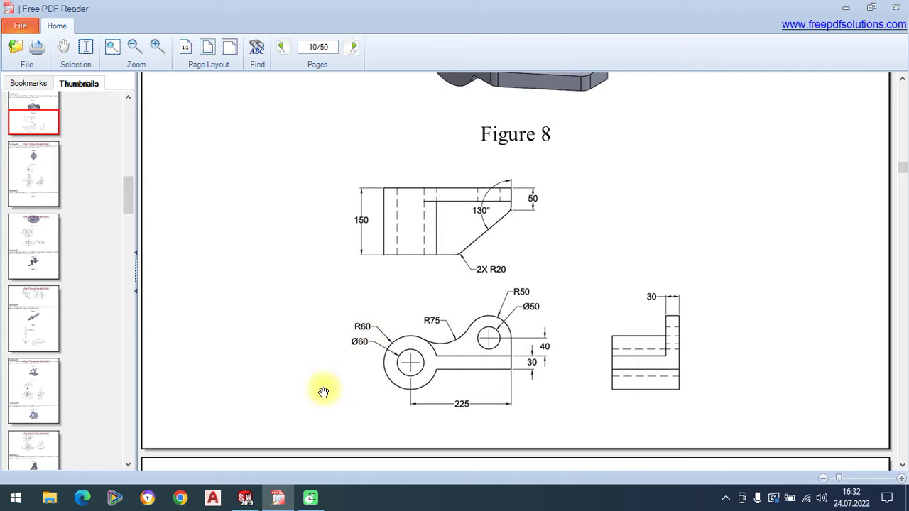
pyautogui.click(245, 498)
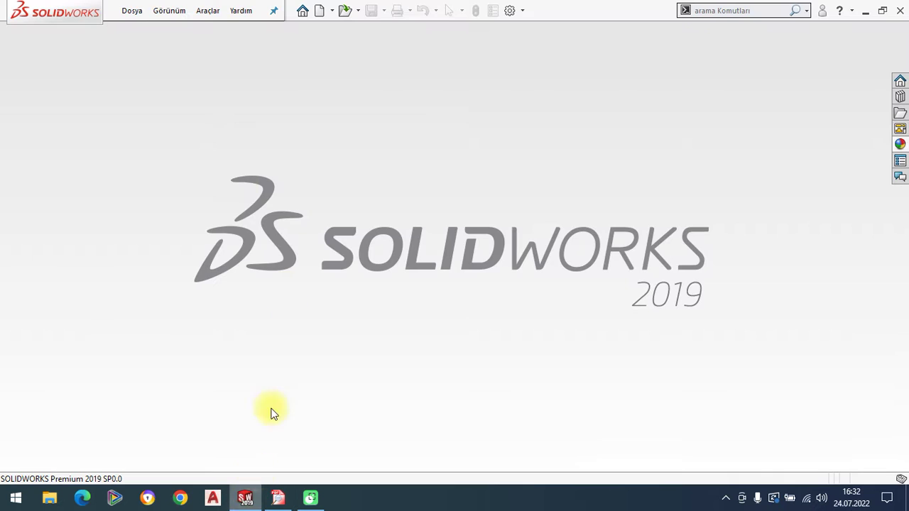
# Create a new part and start a sketch on the front plane.
pyautogui.click(132, 11)
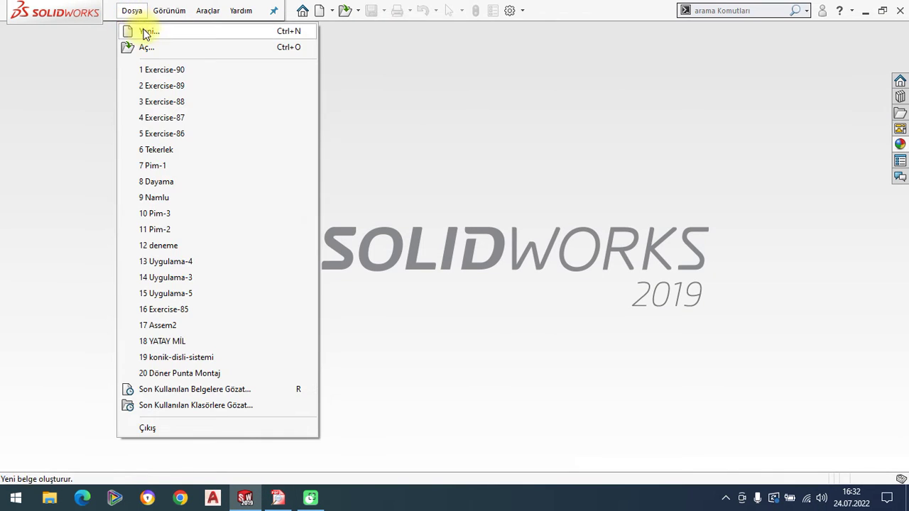
pyautogui.click(142, 29)
pyautogui.click(311, 206)
pyautogui.doubleClick(312, 206)
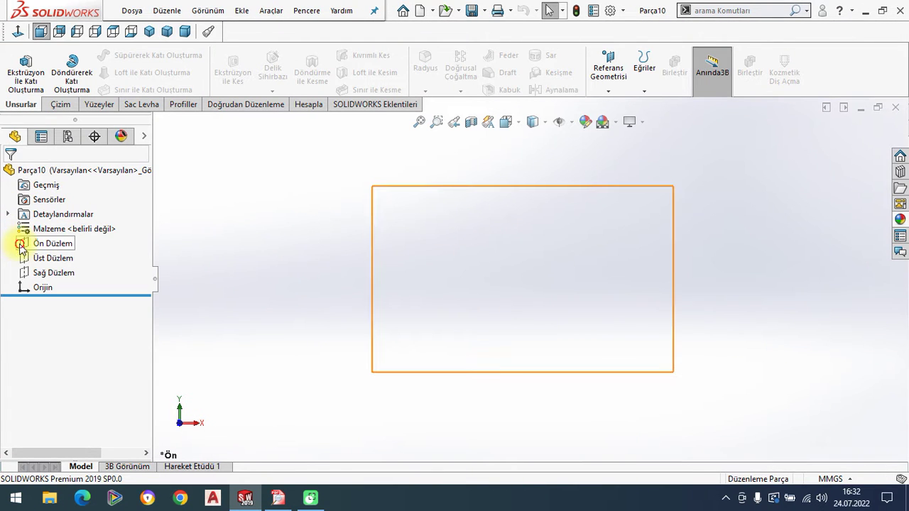
pyautogui.click(22, 243)
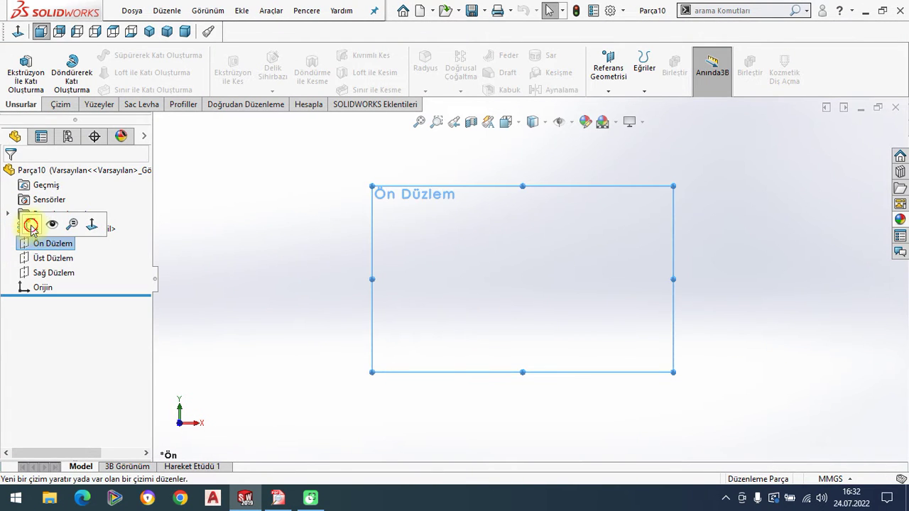
pyautogui.click(24, 219)
# Draw an outer and a smaller inner circle, both centred on the origin.
pyautogui.click(125, 54)
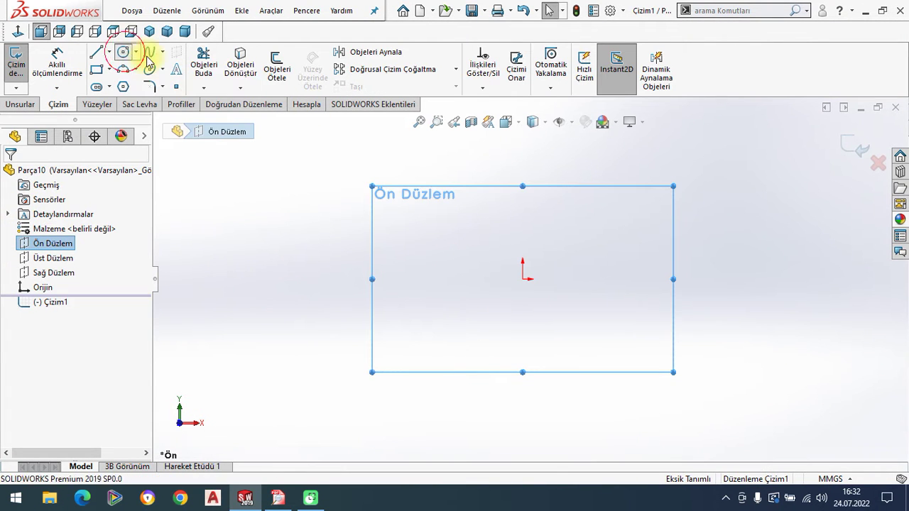
pyautogui.click(524, 278)
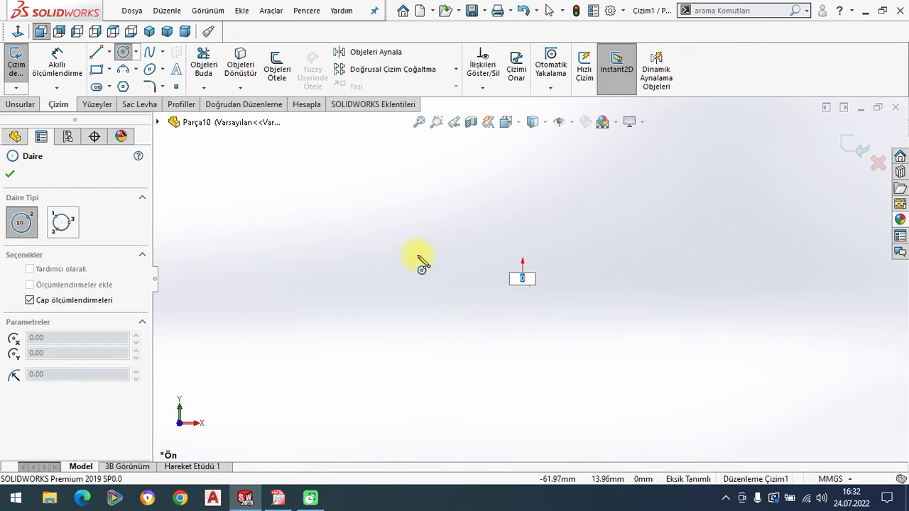
pyautogui.click(422, 264)
pyautogui.rightClick(430, 258)
pyautogui.click(428, 235)
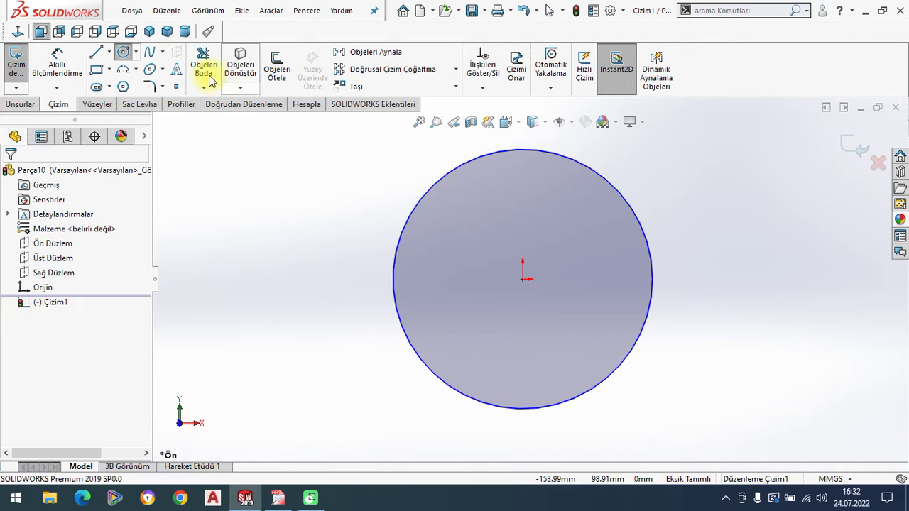
pyautogui.click(120, 59)
pyautogui.click(523, 279)
pyautogui.click(522, 228)
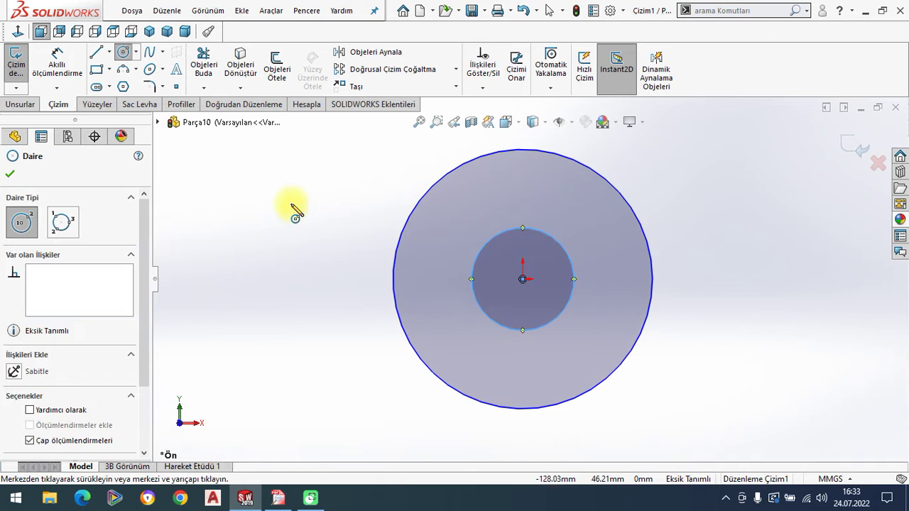
pyautogui.rightClick(292, 206)
pyautogui.click(300, 215)
pyautogui.click(57, 64)
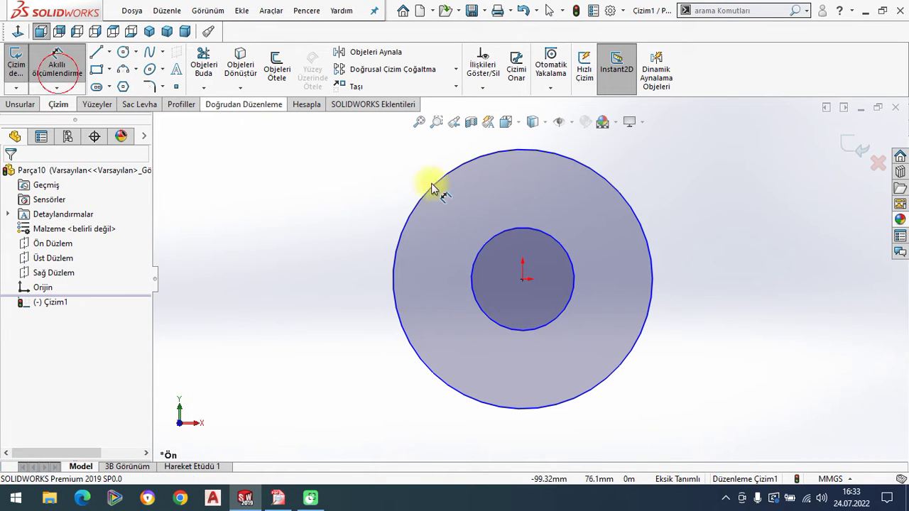
# Dimension the inner circle to diameter 60 and the outer circle to diameter 120.
pyautogui.click(486, 250)
pyautogui.click(236, 211)
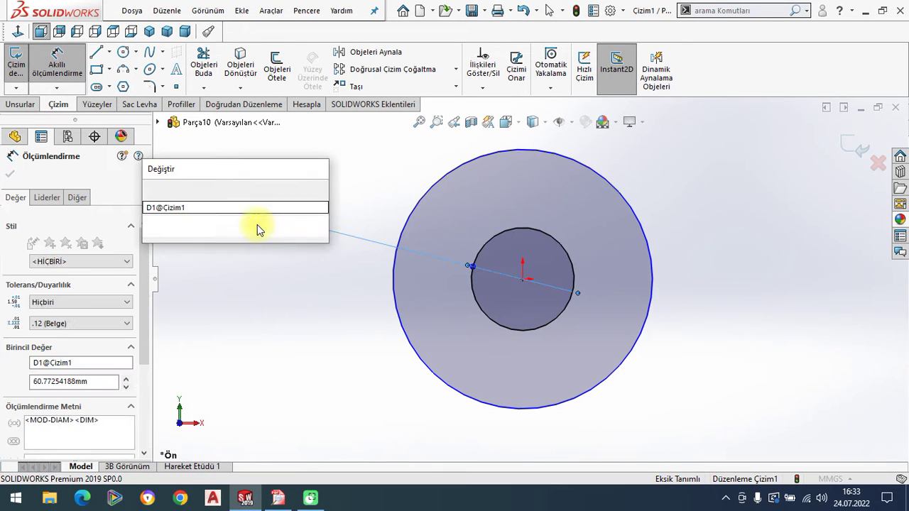
pyautogui.write('60')
pyautogui.press('Return')
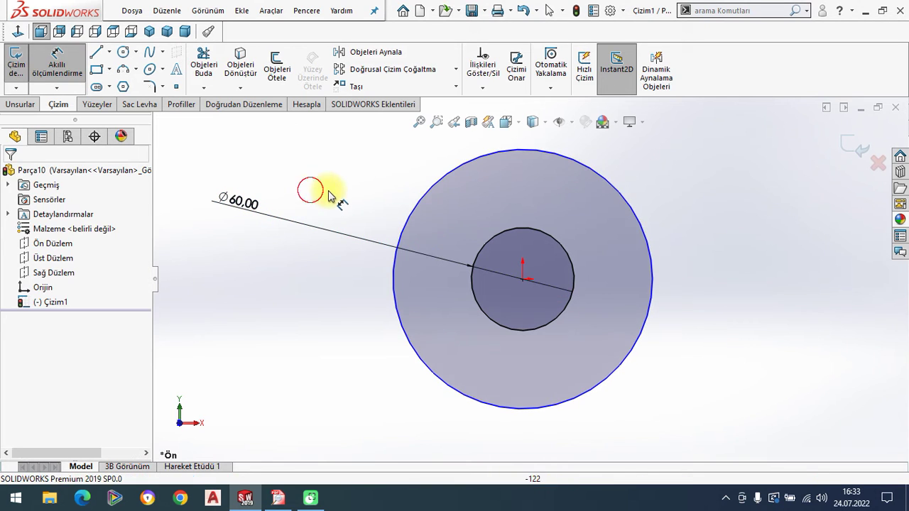
pyautogui.click(415, 222)
pyautogui.click(378, 219)
pyautogui.write('120')
pyautogui.press('Return')
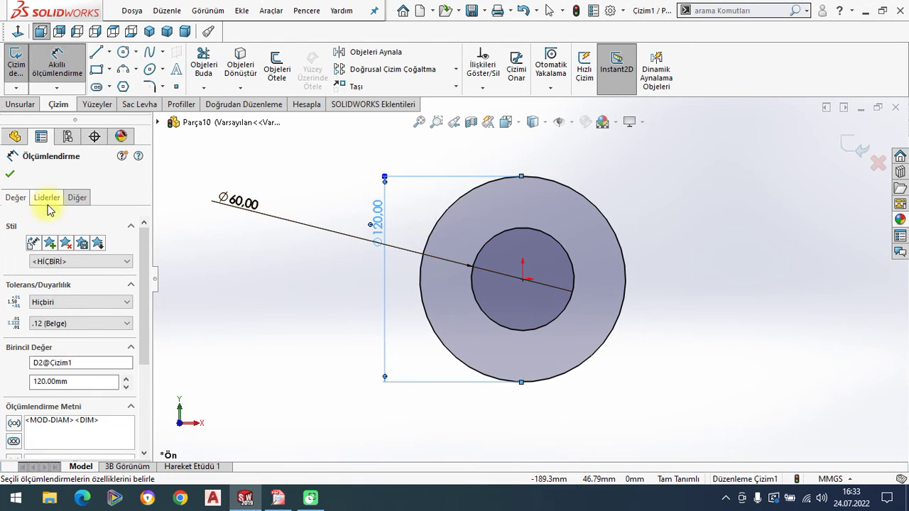
# Show the outer dimension as R60, reposition the Ø60 dimension, and switch to isometric view.
pyautogui.click(44, 199)
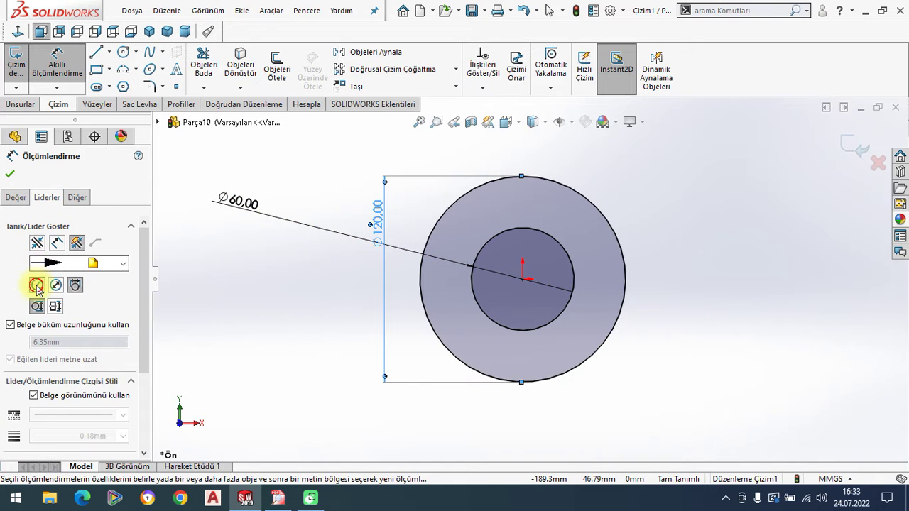
pyautogui.click(36, 286)
pyautogui.click(9, 175)
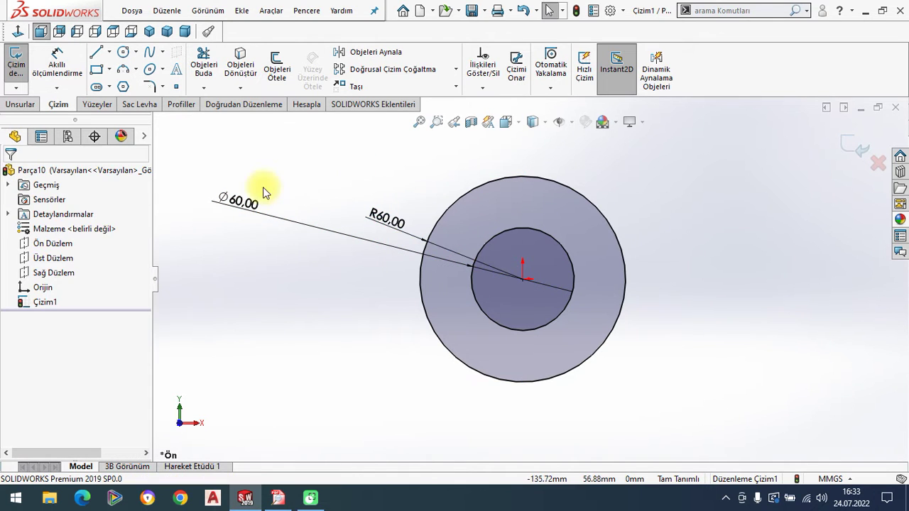
pyautogui.moveTo(220, 201); pyautogui.dragTo(323, 273)
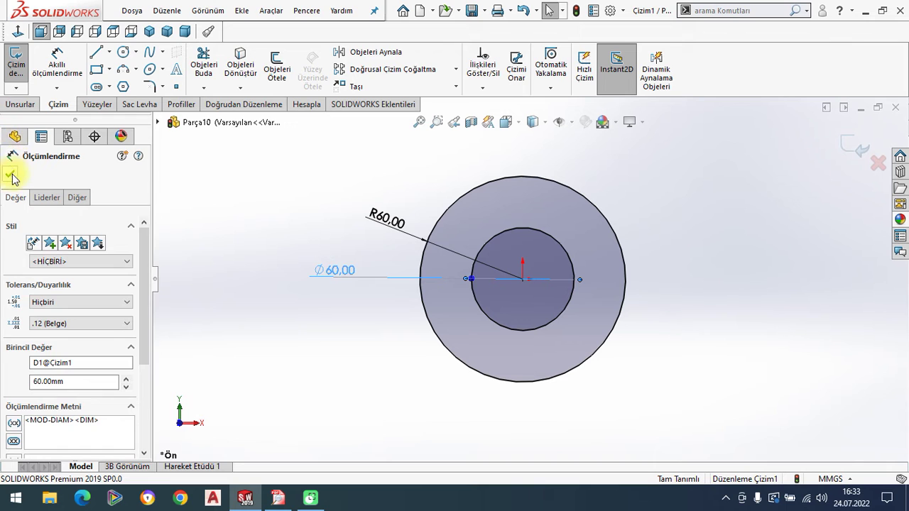
pyautogui.click(10, 174)
pyautogui.click(149, 31)
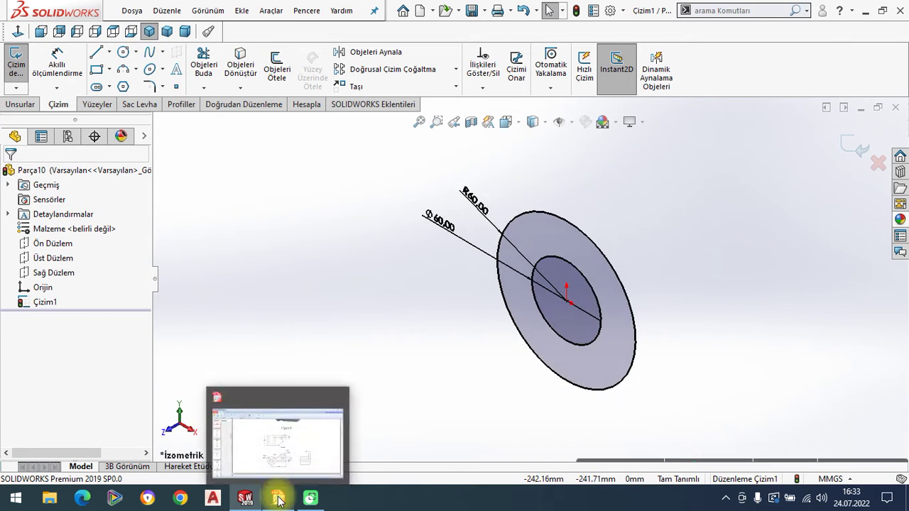
pyautogui.click(278, 501)
pyautogui.moveTo(450, 311); pyautogui.dragTo(446, 451)
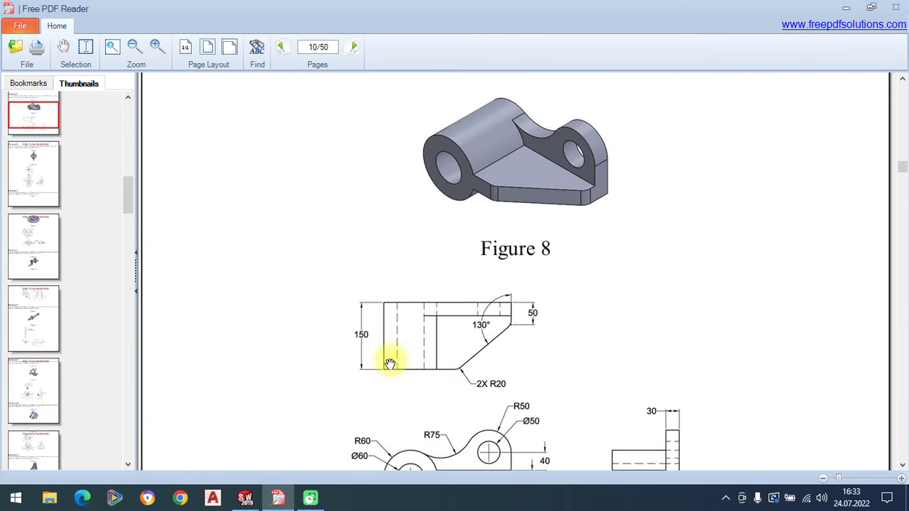
pyautogui.moveTo(411, 385); pyautogui.dragTo(415, 355)
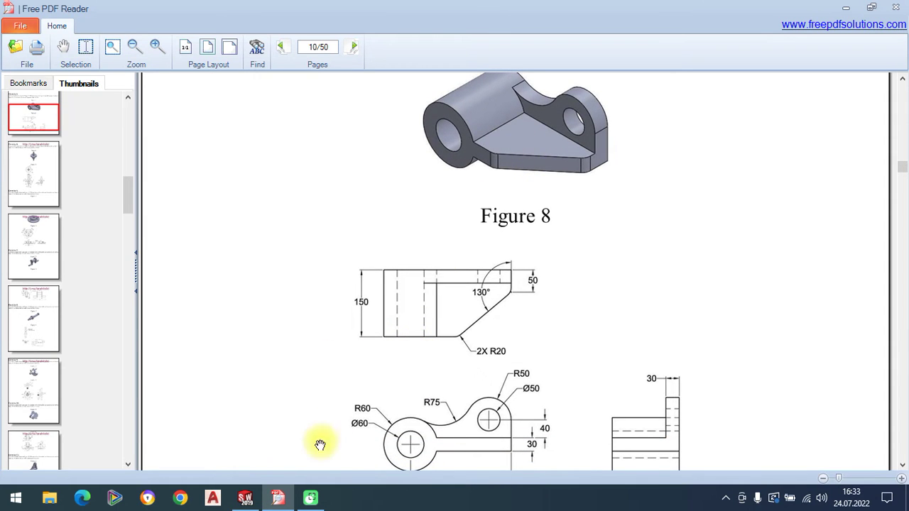
pyautogui.click(245, 497)
pyautogui.click(21, 105)
pyautogui.click(24, 71)
# Extrude the ring sketch 100 mm in the reversed direction into a hollow cylinder.
pyautogui.click(11, 254)
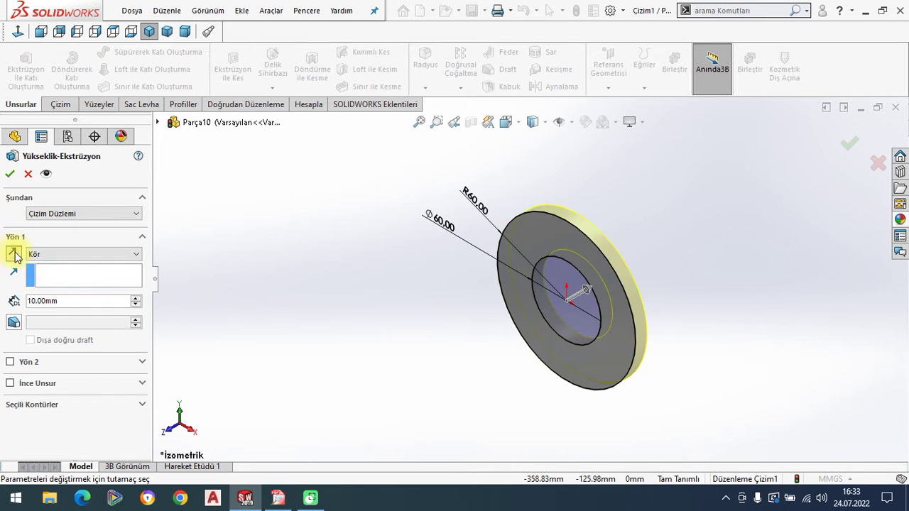
pyautogui.moveTo(88, 299); pyautogui.dragTo(7, 297)
pyautogui.write('1')
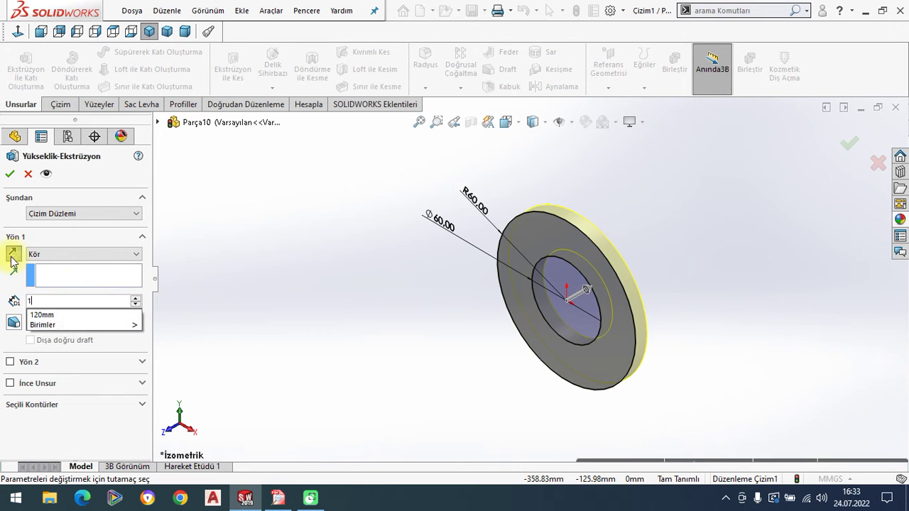
pyautogui.write('00')
pyautogui.press('Return')
pyautogui.press('Return')
pyautogui.scroll(3, 676, 298)
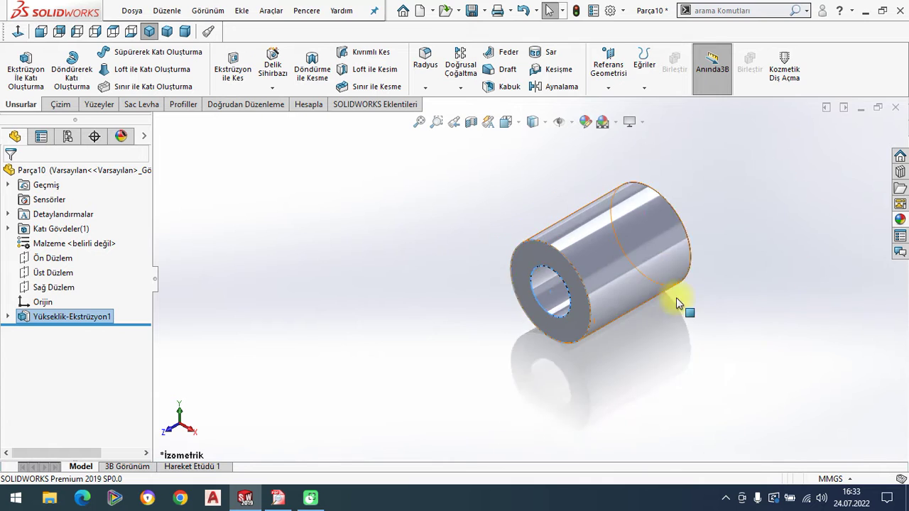
pyautogui.scroll(-2, 625, 256)
# Apply the plain white (Düz Beyaz) scene, then return to the PDF at Figure 7.
pyautogui.click(627, 183)
pyautogui.click(615, 122)
pyautogui.click(633, 37)
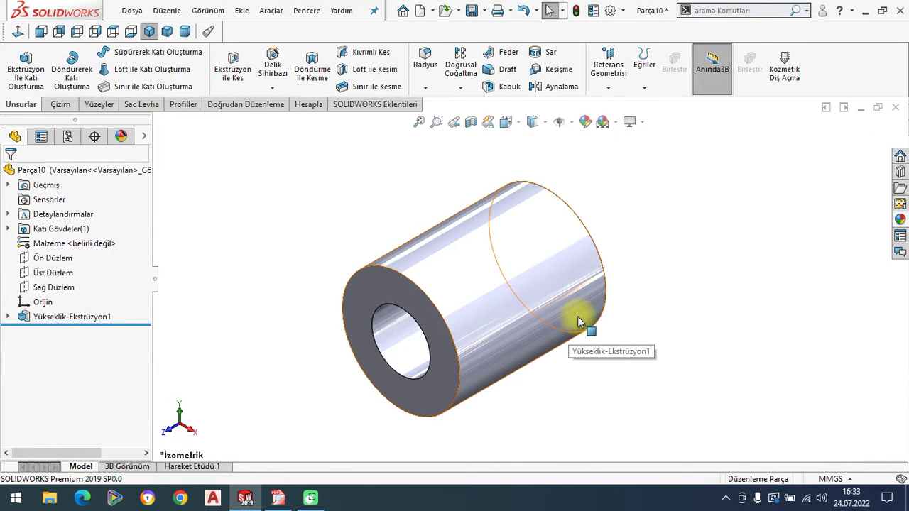
pyautogui.click(276, 499)
pyautogui.moveTo(537, 220); pyautogui.dragTo(533, 260)
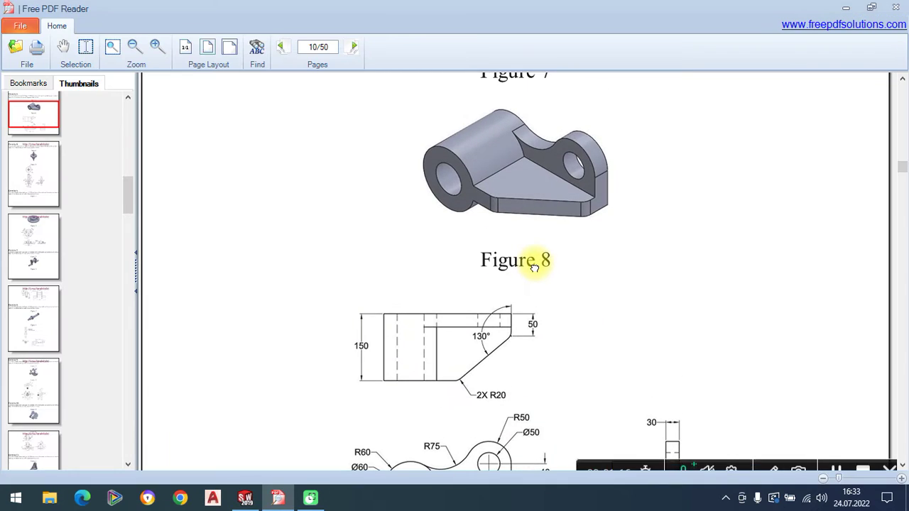
# Draw a green arrow and stroke by Figure 7's part's right end, then erase them.
pyautogui.moveTo(592, 98)
pyautogui.mouseDown()
pyautogui.moveTo(558, 122)
pyautogui.moveTo(568, 126)
pyautogui.mouseUp()
pyautogui.moveTo(576, 142)
pyautogui.mouseDown()
pyautogui.moveTo(574, 171)
pyautogui.moveTo(584, 182)
pyautogui.mouseUp()
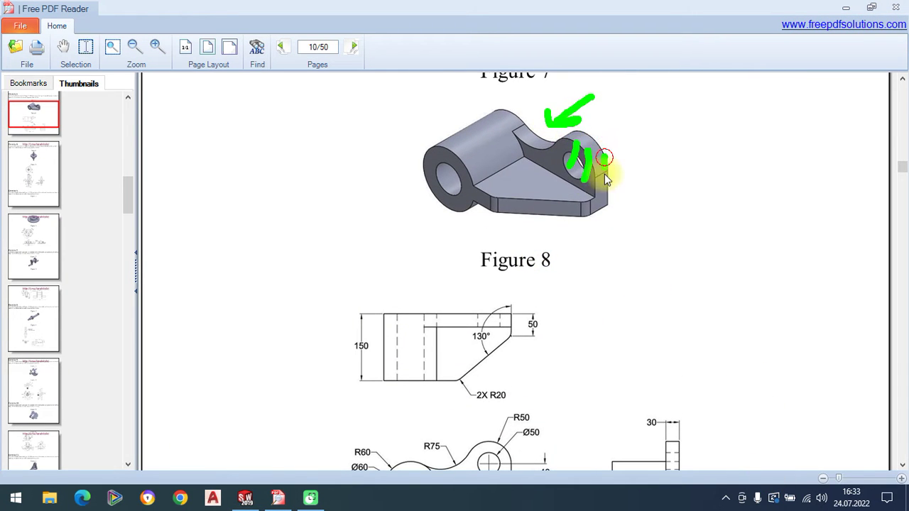
pyautogui.click(771, 476)
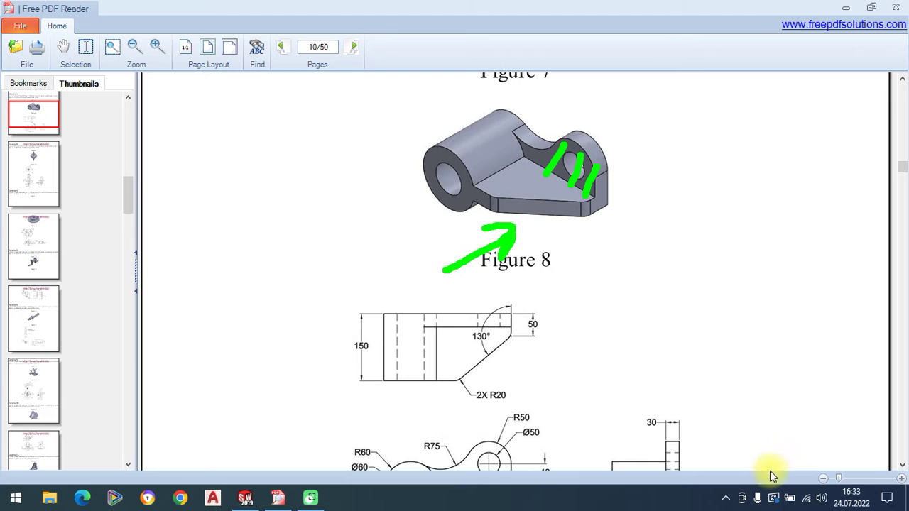
# Create plane Düzlem1 from the cylinder's end face, flipped to the opposite side.
pyautogui.click(245, 497)
pyautogui.click(602, 86)
pyautogui.click(613, 102)
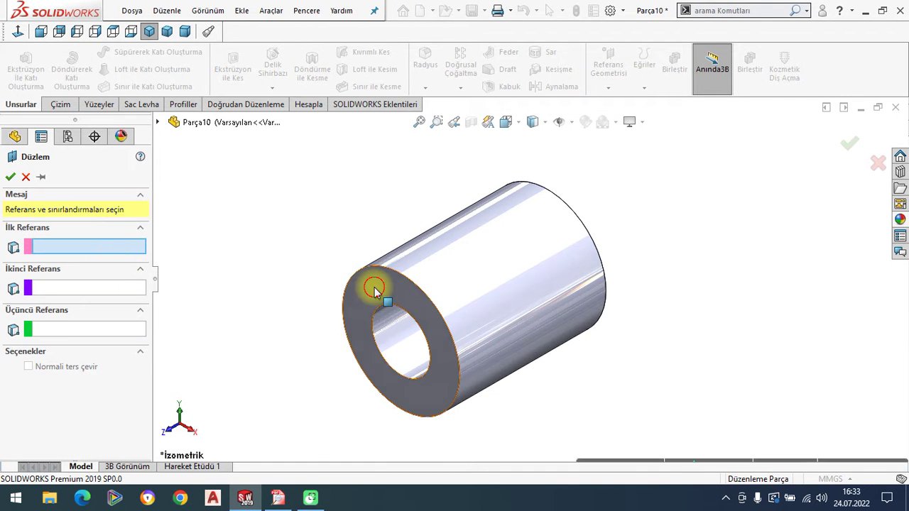
pyautogui.click(375, 287)
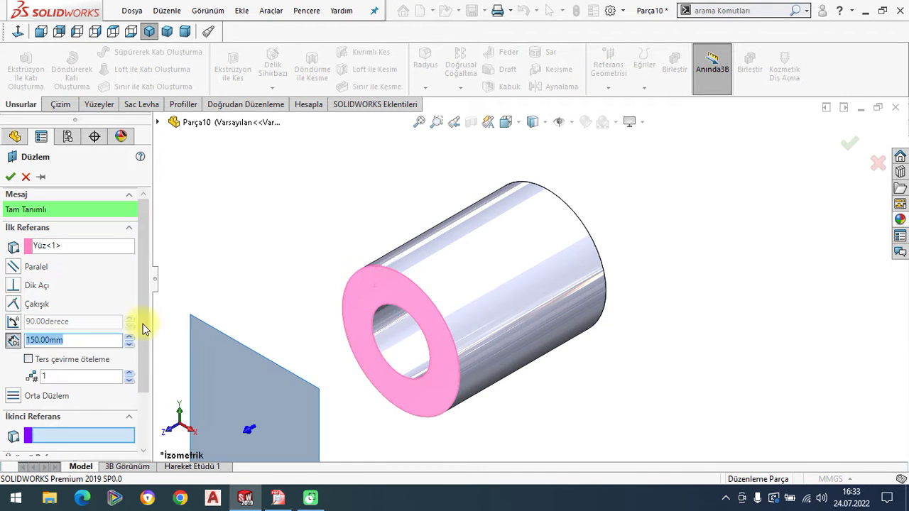
pyautogui.click(28, 360)
pyautogui.click(10, 177)
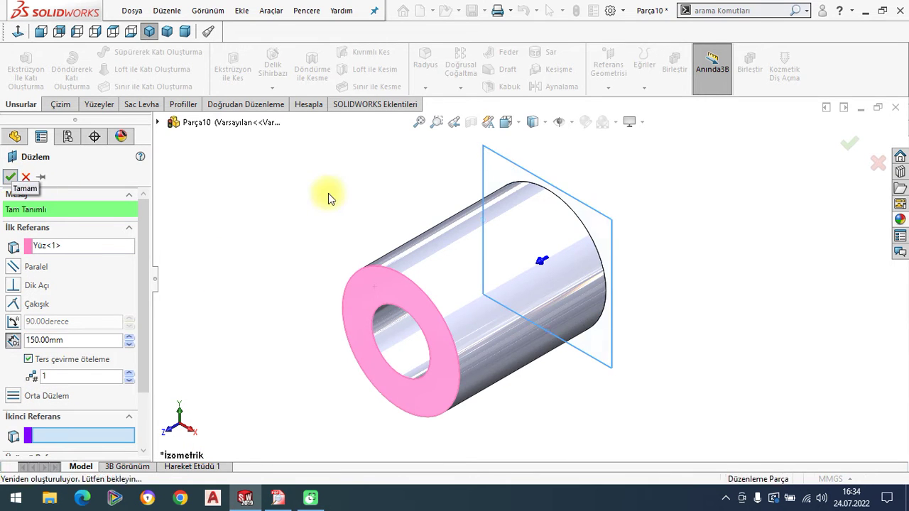
# Start a new sketch on Düzlem1, then check Figure 8 in the PDF.
pyautogui.click(610, 217)
pyautogui.click(663, 176)
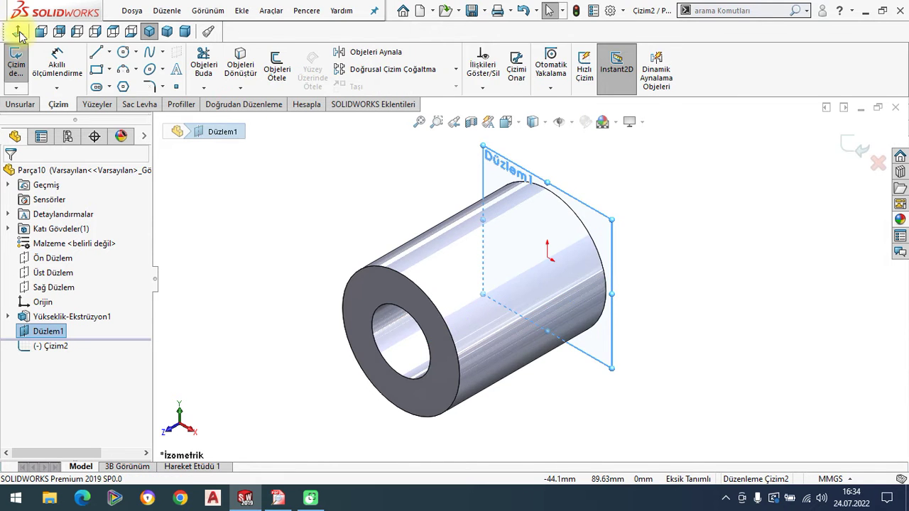
pyautogui.scroll(-3, 572, 227)
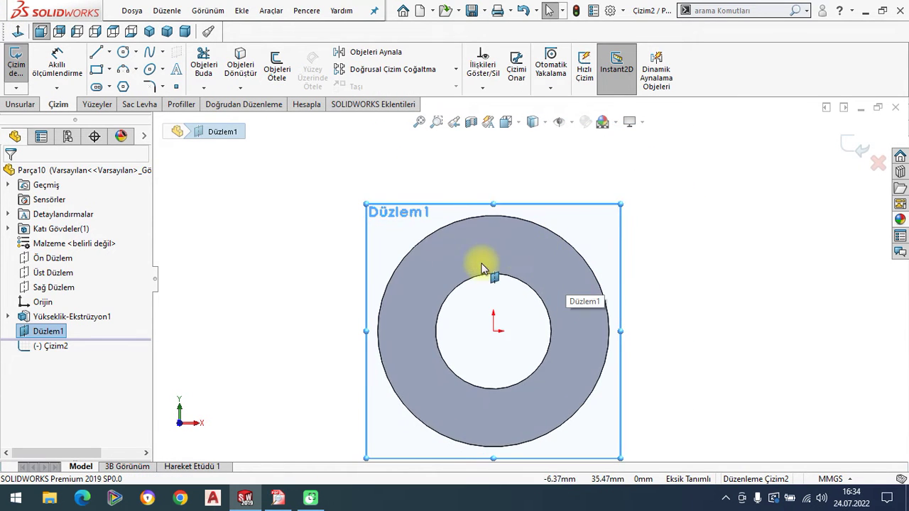
pyautogui.scroll(2, 551, 310)
pyautogui.scroll(-2, 525, 291)
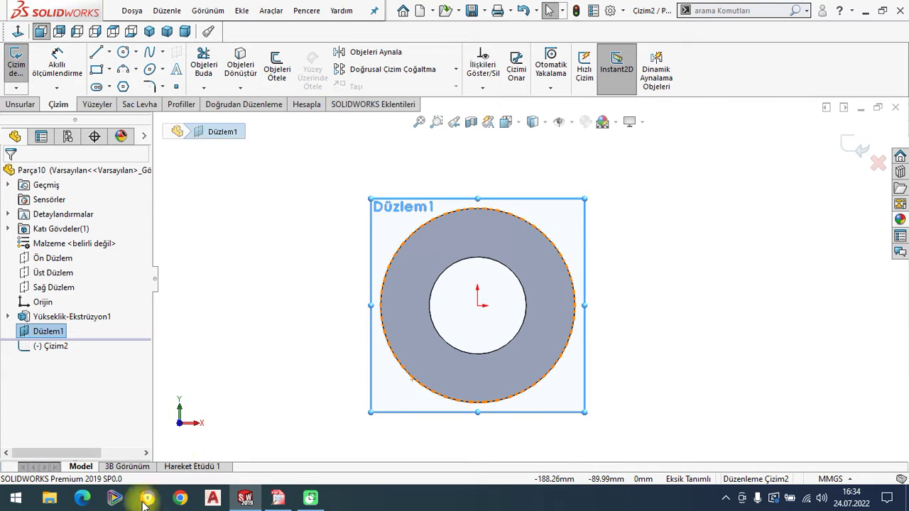
pyautogui.click(278, 497)
pyautogui.scroll(-2, 492, 276)
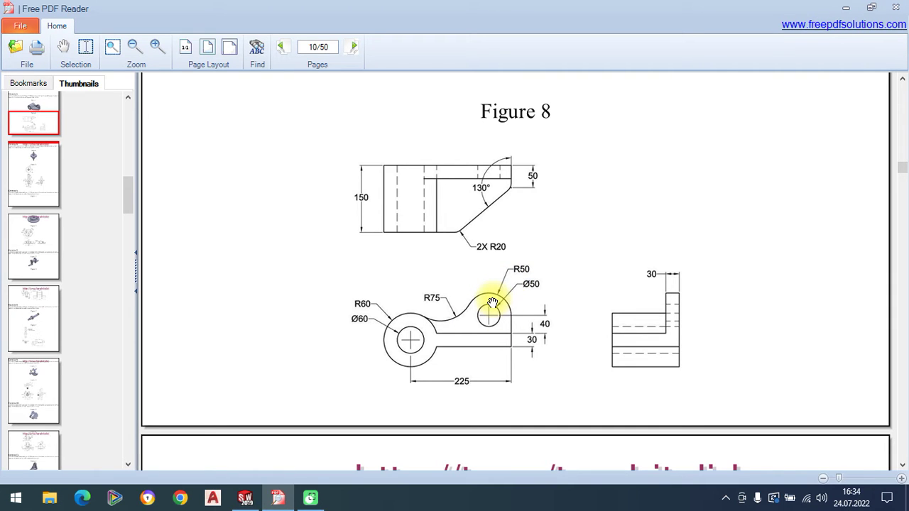
pyautogui.click(774, 468)
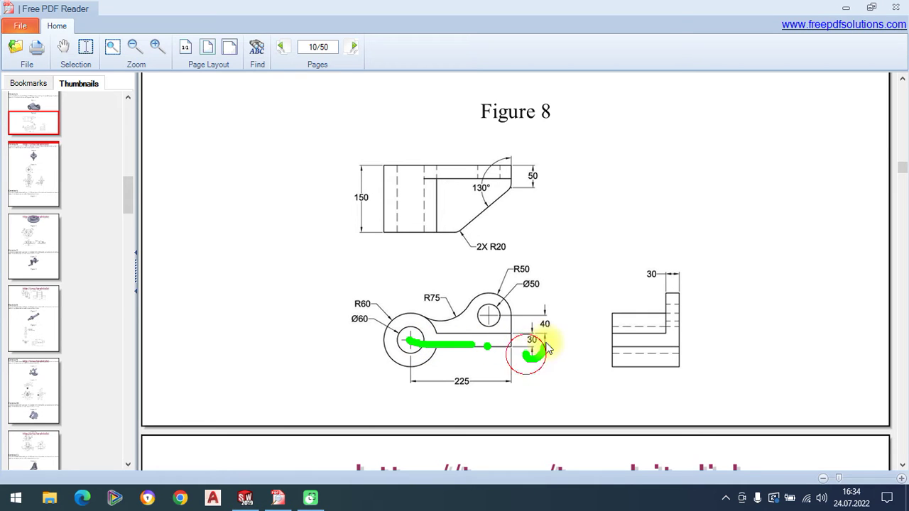
pyautogui.moveTo(547, 348); pyautogui.dragTo(519, 349)
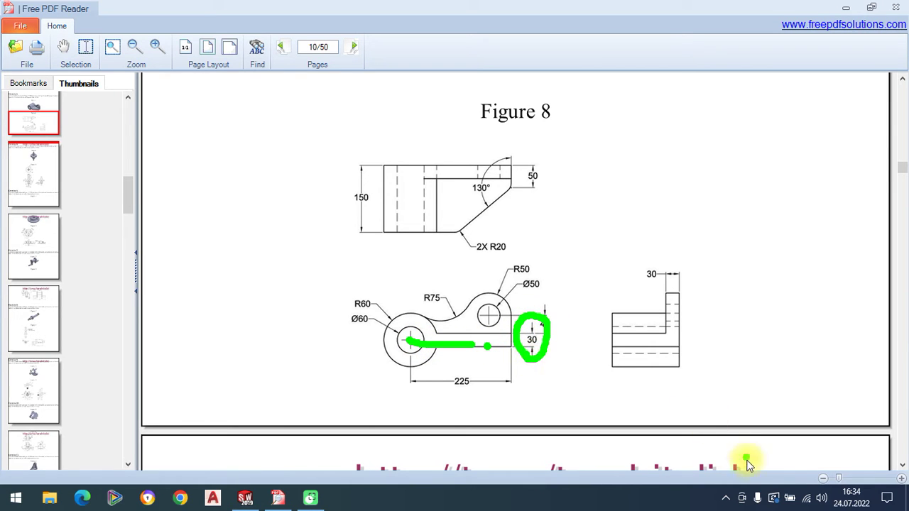
pyautogui.click(768, 474)
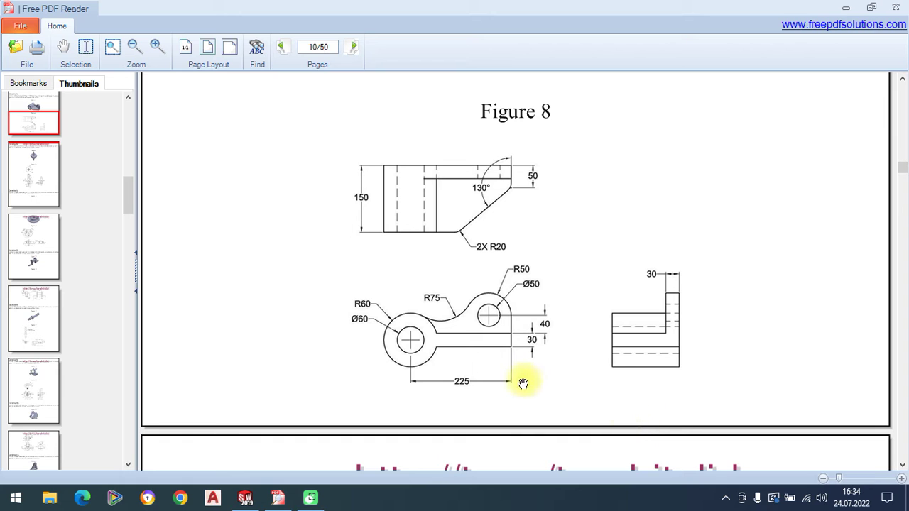
pyautogui.click(245, 497)
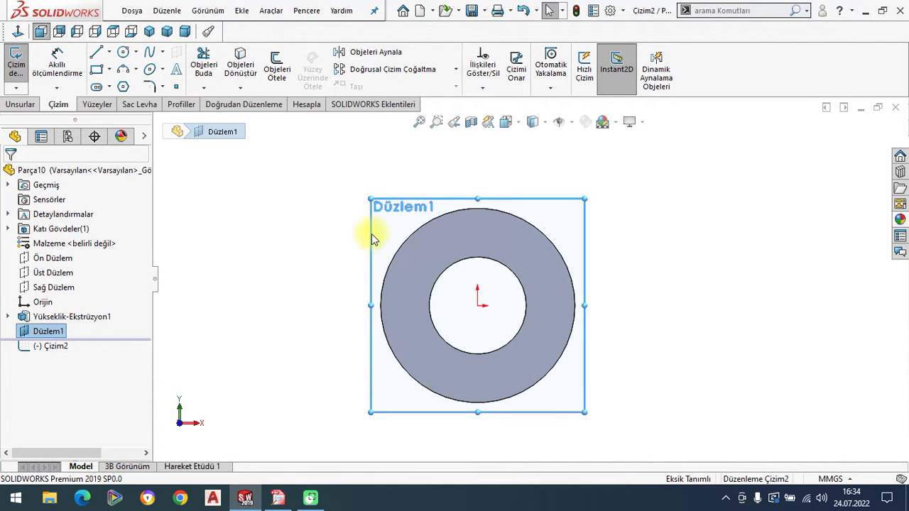
pyautogui.click(95, 53)
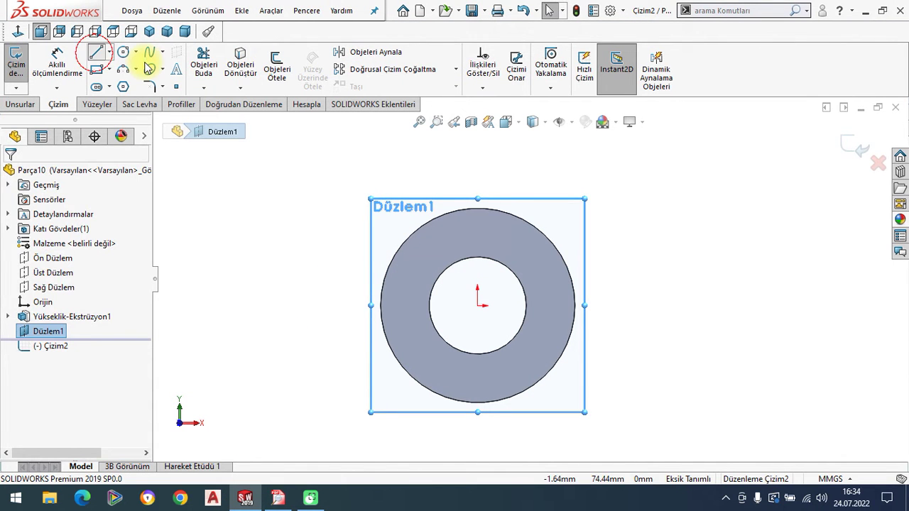
# Draw a horizontal line from the origin and offset a parallel copy 15 mm above it.
pyautogui.click(477, 306)
pyautogui.click(687, 305)
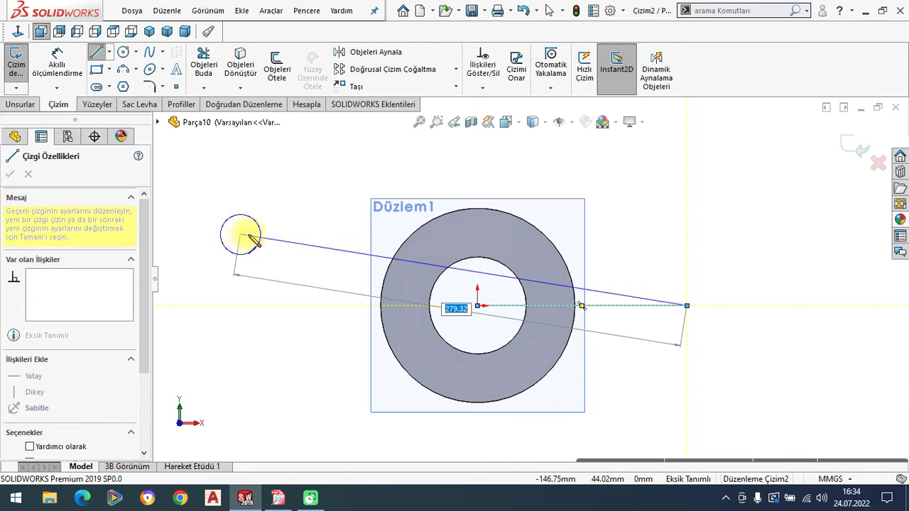
pyautogui.press('Escape')
pyautogui.press('Escape')
pyautogui.click(276, 69)
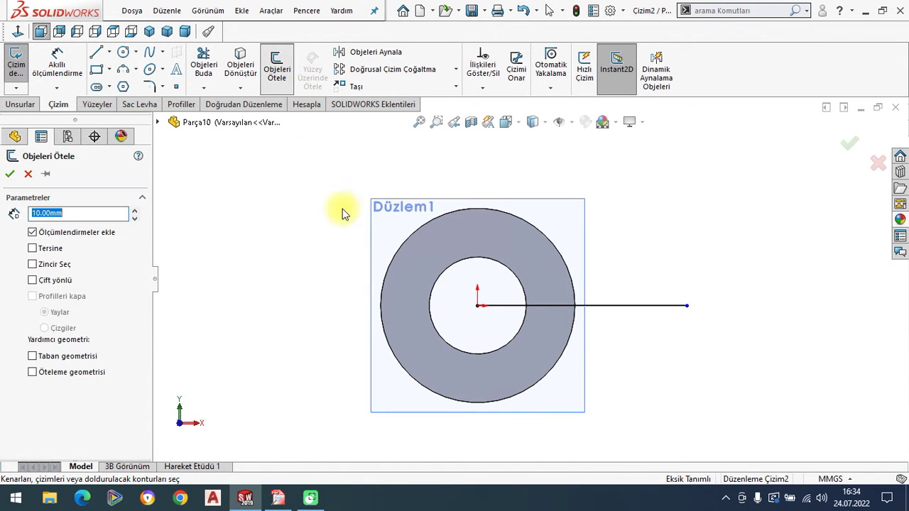
pyautogui.click(574, 306)
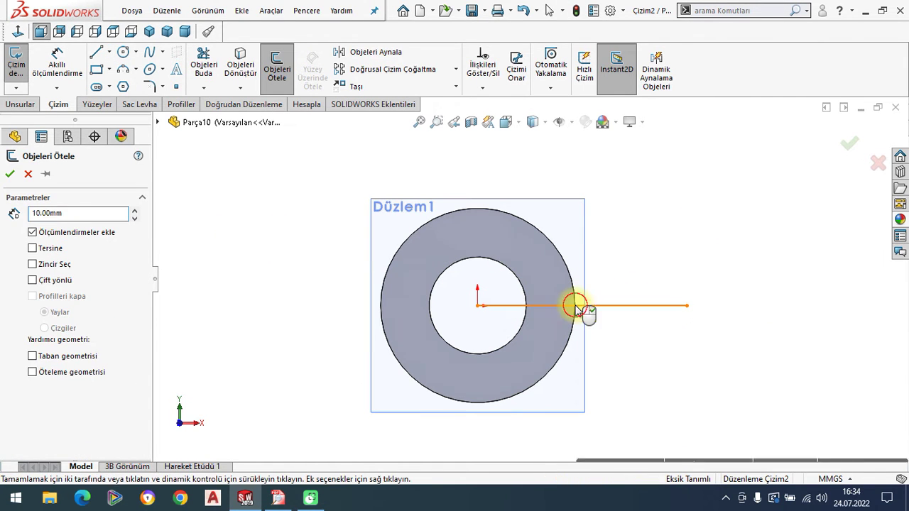
pyautogui.click(32, 249)
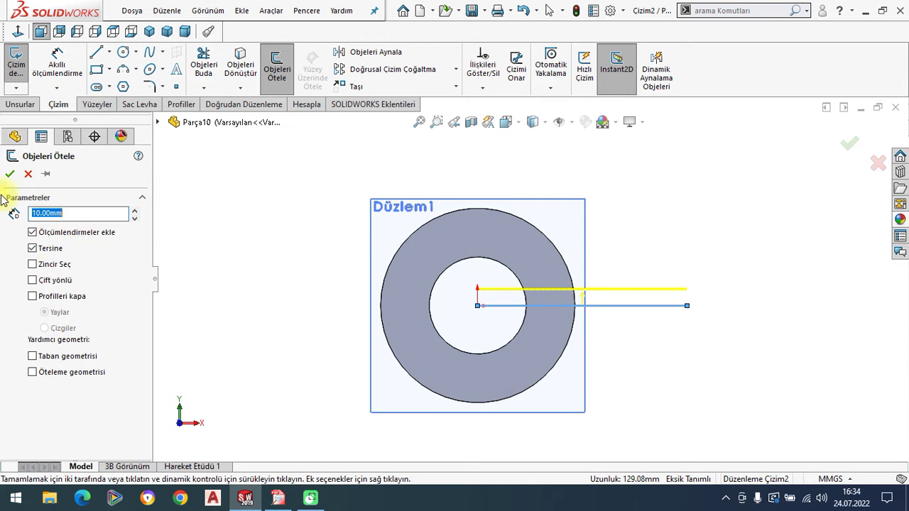
pyautogui.write('15')
pyautogui.press('Return')
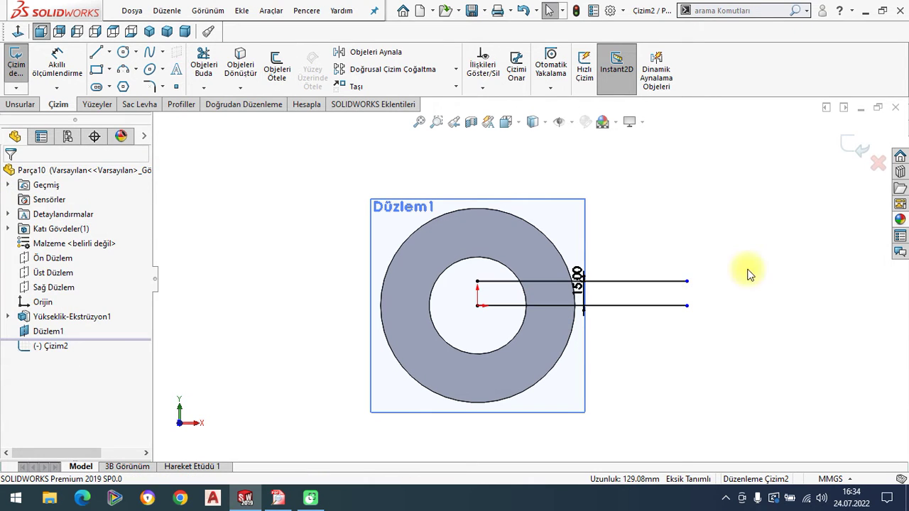
pyautogui.moveTo(578, 288)
pyautogui.mouseDown()
pyautogui.moveTo(416, 281)
pyautogui.moveTo(235, 307)
pyautogui.mouseUp()
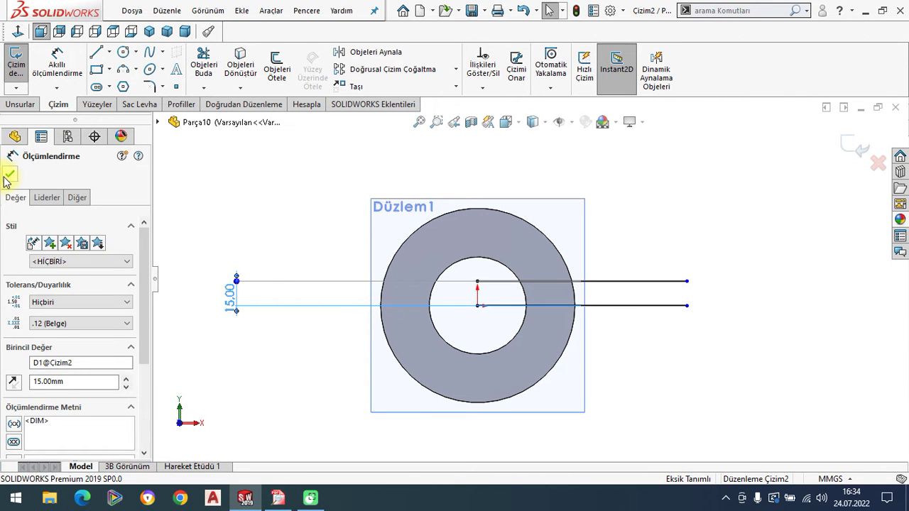
pyautogui.click(8, 175)
# Draw a circle above and right of the ring, then look up Figure 8.
pyautogui.click(122, 52)
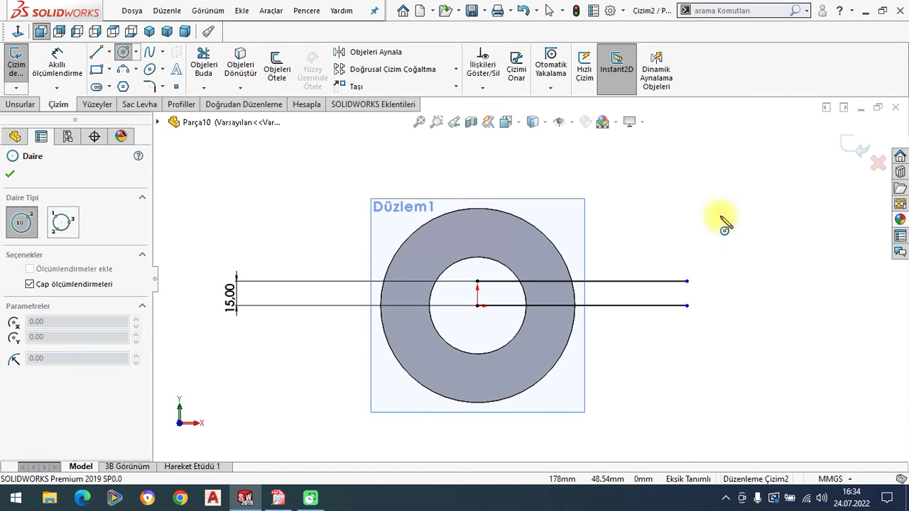
pyautogui.click(645, 190)
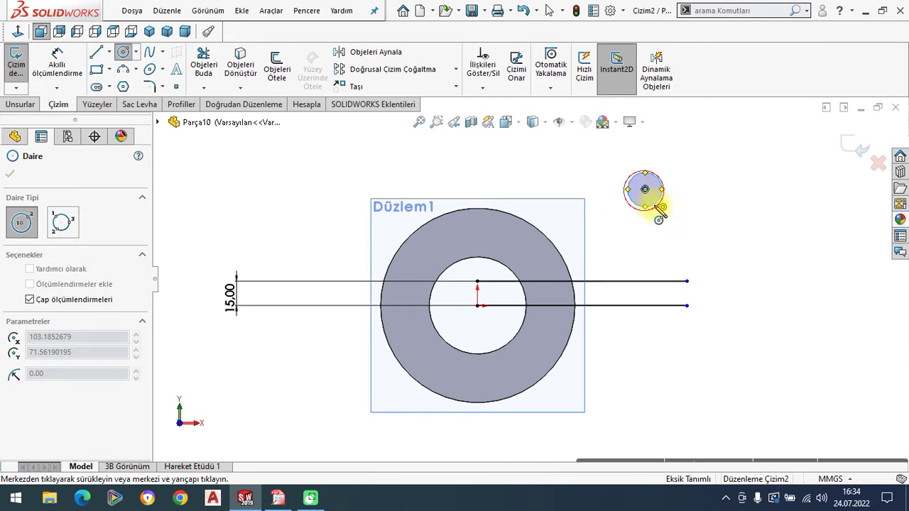
pyautogui.click(664, 224)
pyautogui.rightClick(220, 193)
pyautogui.click(245, 201)
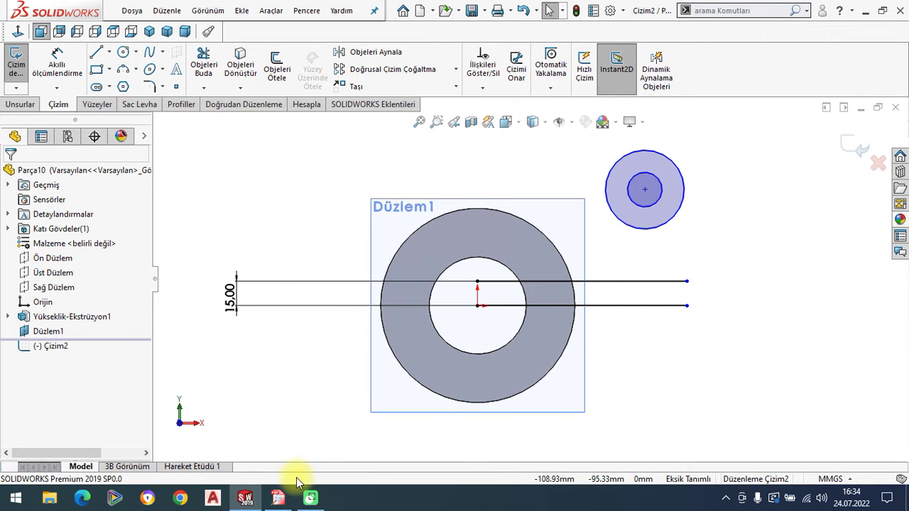
pyautogui.click(280, 497)
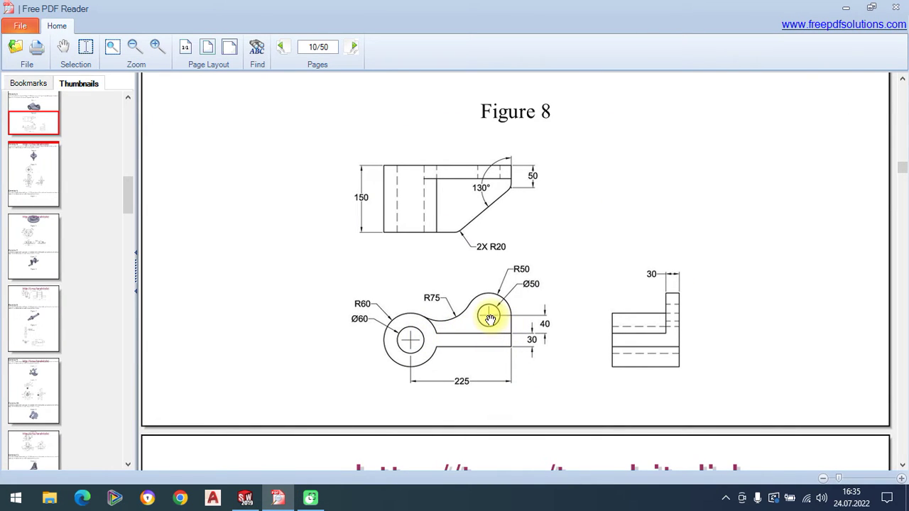
pyautogui.click(245, 497)
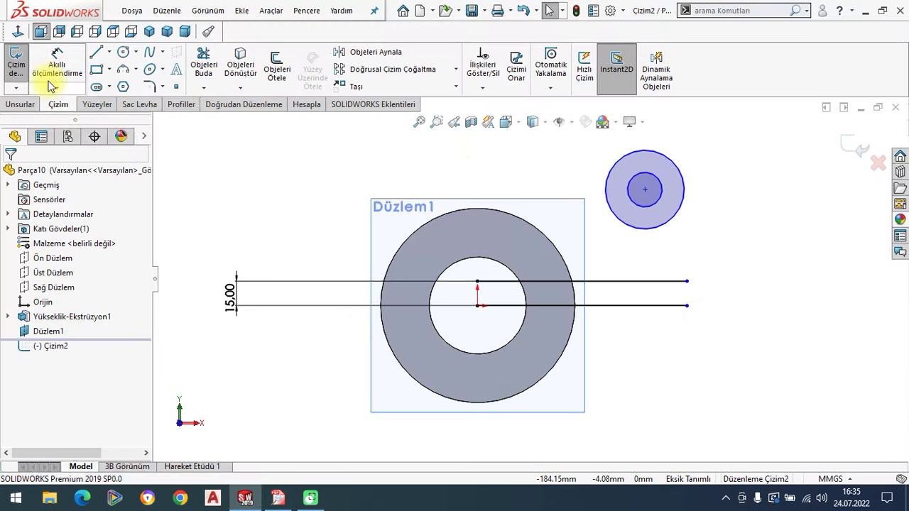
# Place the circle centre 40 mm above the upper line, checking Figure 8 afterwards.
pyautogui.click(645, 190)
pyautogui.click(641, 281)
pyautogui.click(748, 241)
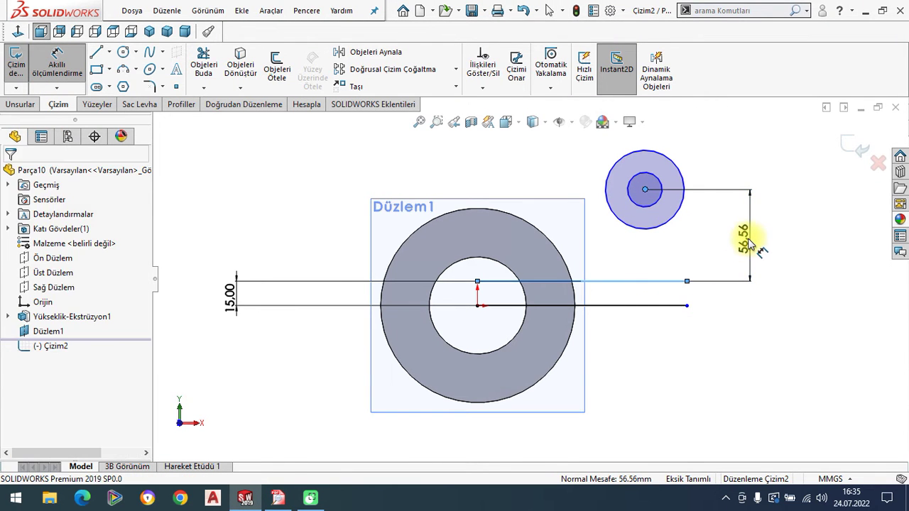
pyautogui.write('40')
pyautogui.press('Return')
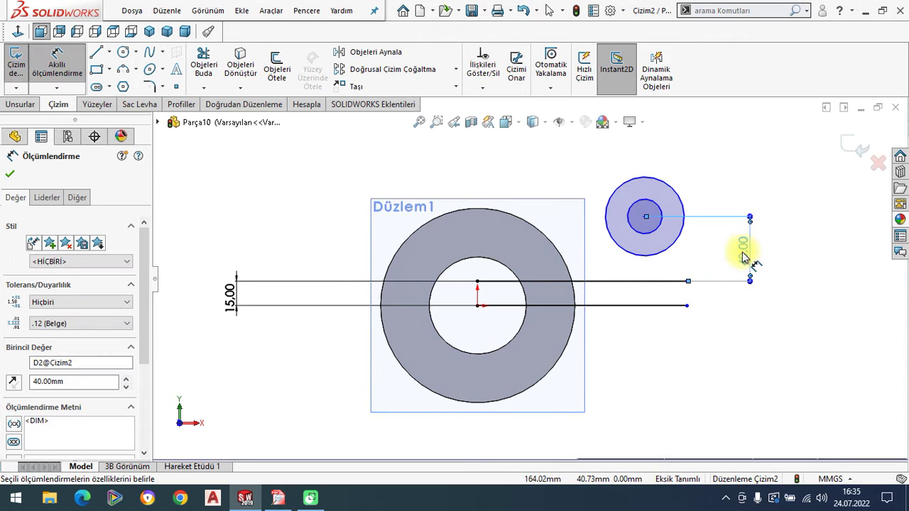
pyautogui.press('Escape')
pyautogui.click(279, 497)
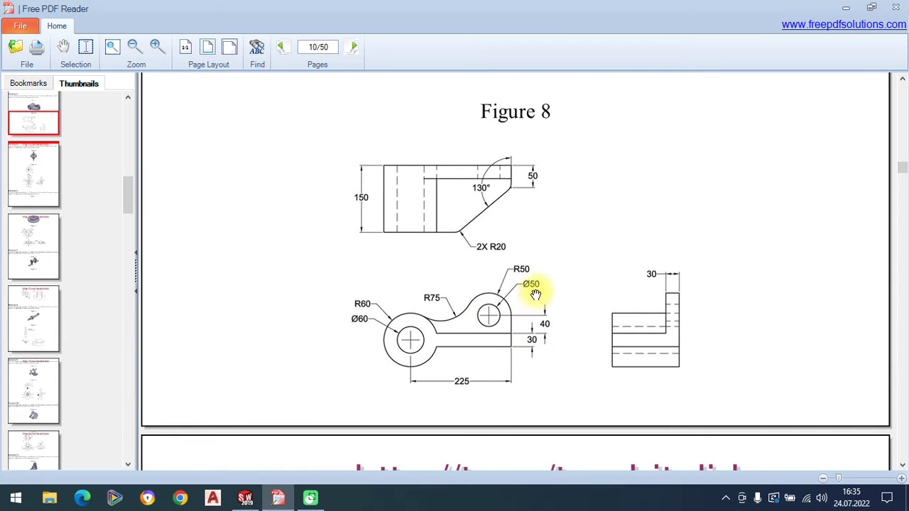
pyautogui.click(245, 497)
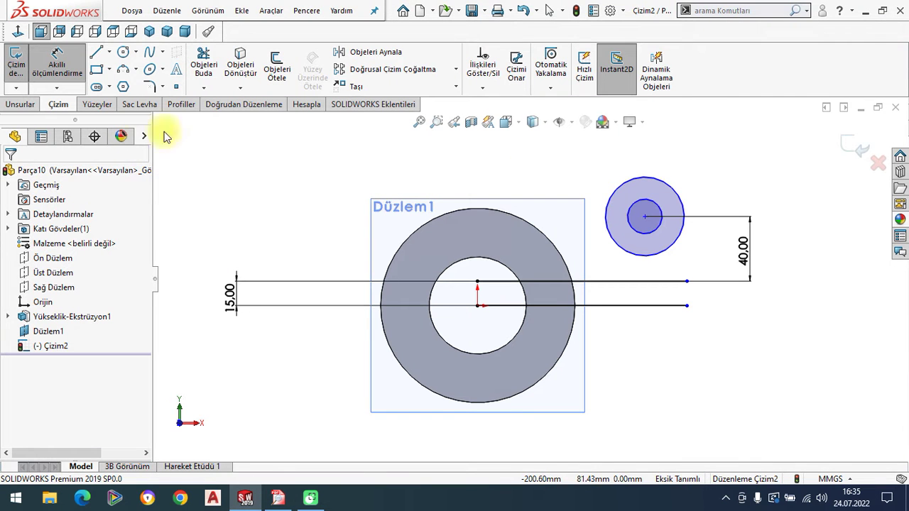
# Dimension the inner boss circle to Ø50.
pyautogui.click(668, 229)
pyautogui.press('d')
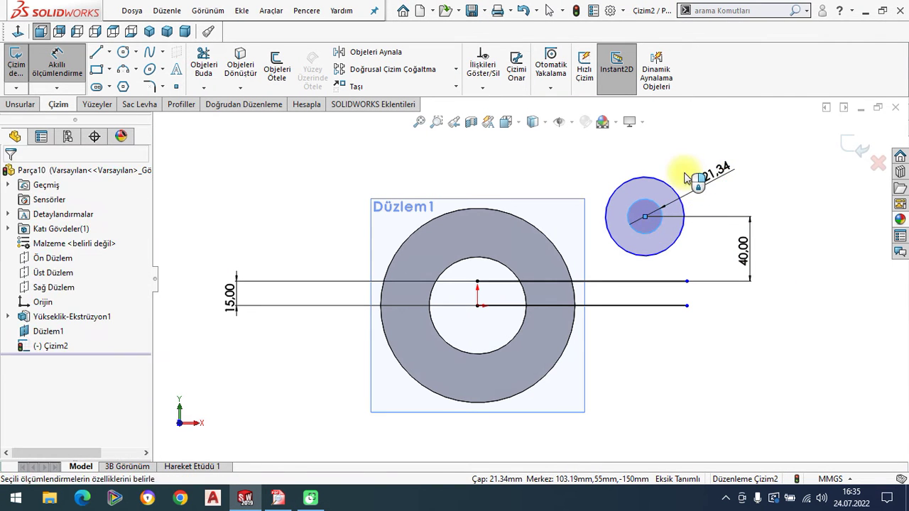
pyautogui.click(687, 177)
pyautogui.write('50')
pyautogui.press('Return')
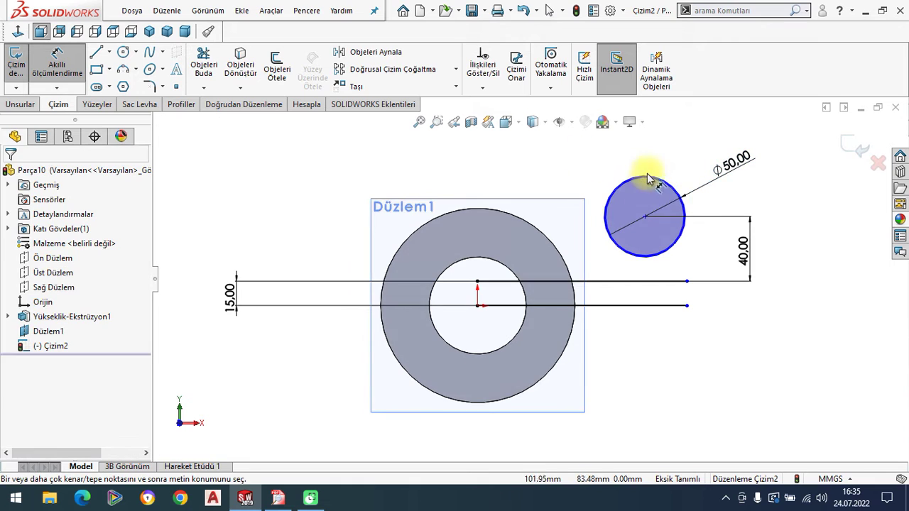
# Dimension the outer boss circle to diameter 100.
pyautogui.scroll(-3, 667, 213)
pyautogui.scroll(-3, 667, 213)
pyautogui.scroll(-2, 625, 234)
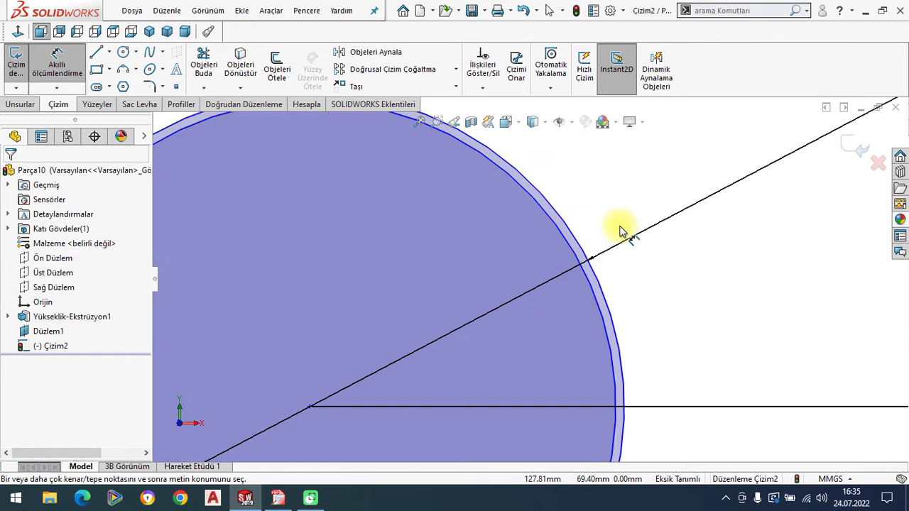
pyautogui.click(570, 236)
pyautogui.scroll(5, 571, 236)
pyautogui.press('d')
pyautogui.click(599, 163)
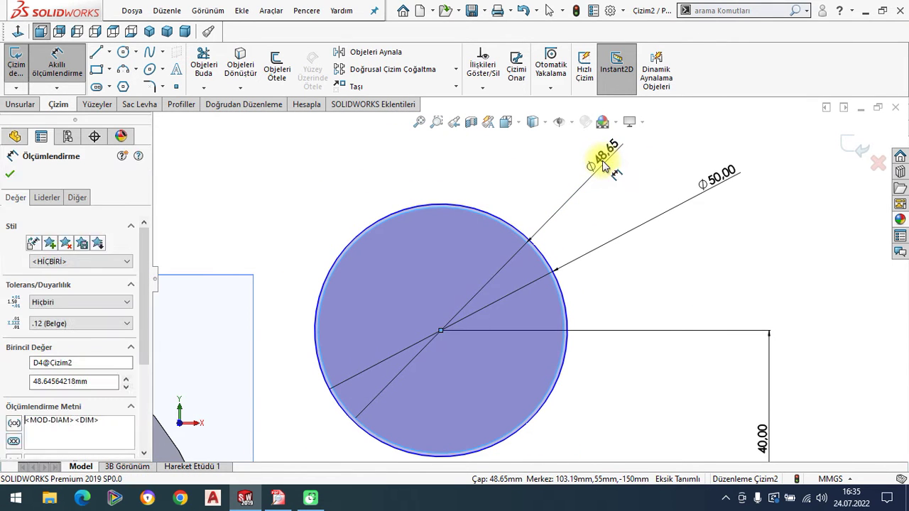
pyautogui.write('100')
pyautogui.press('Return')
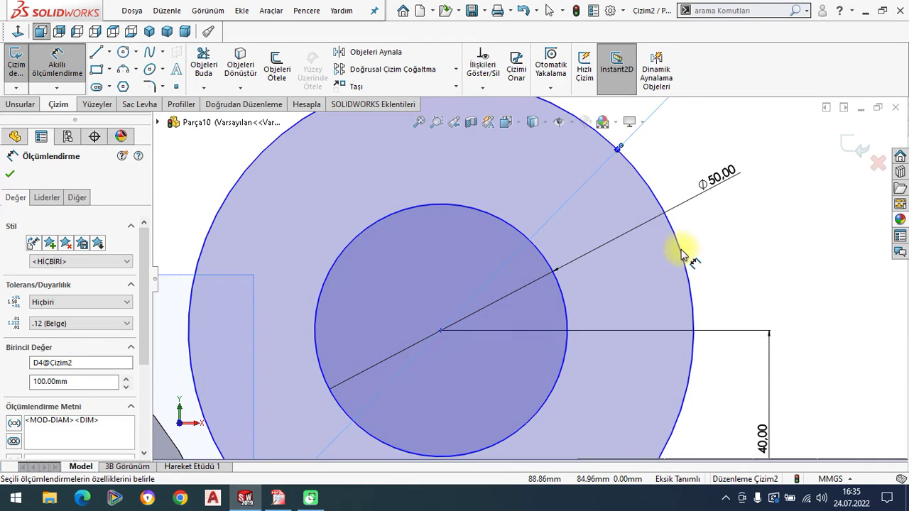
# Display the outer circle's dimension as radius R50, then check Figure 8.
pyautogui.scroll(2, 813, 321)
pyautogui.click(31, 199)
pyautogui.click(37, 285)
pyautogui.click(10, 175)
pyautogui.scroll(4, 554, 294)
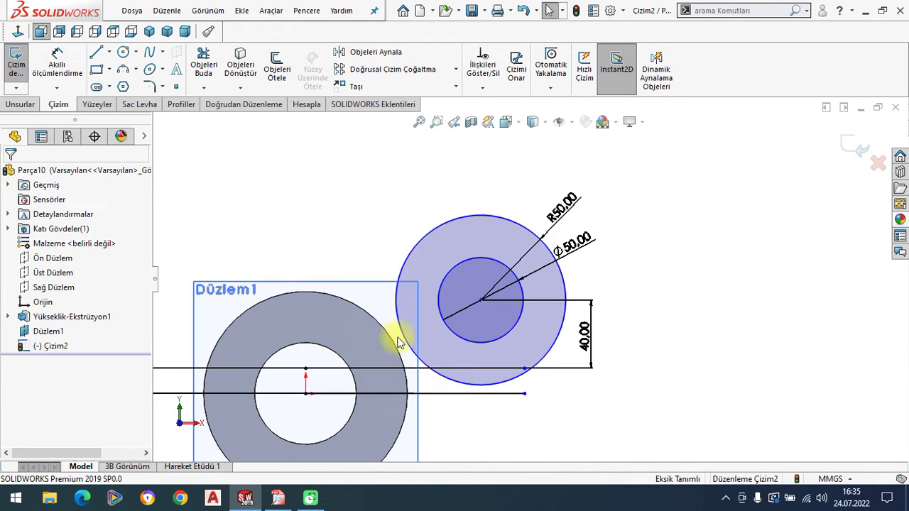
pyautogui.scroll(1, 396, 345)
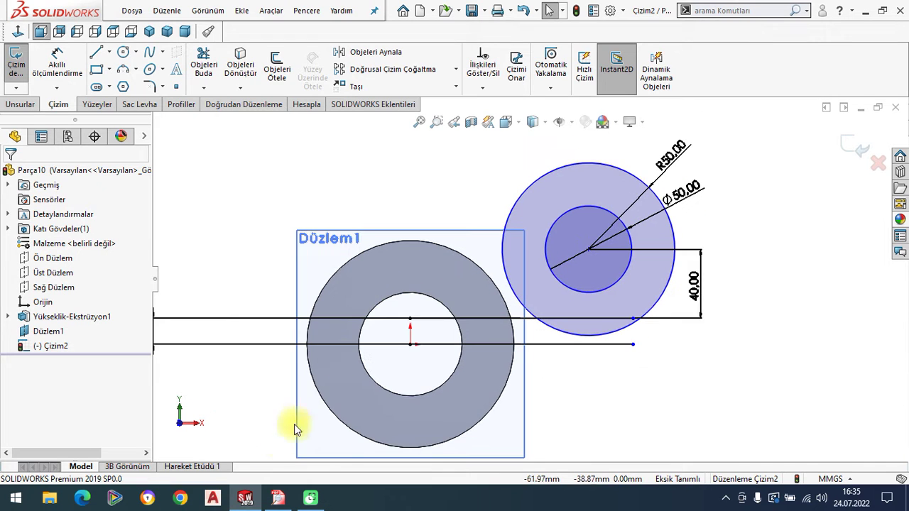
pyautogui.click(277, 497)
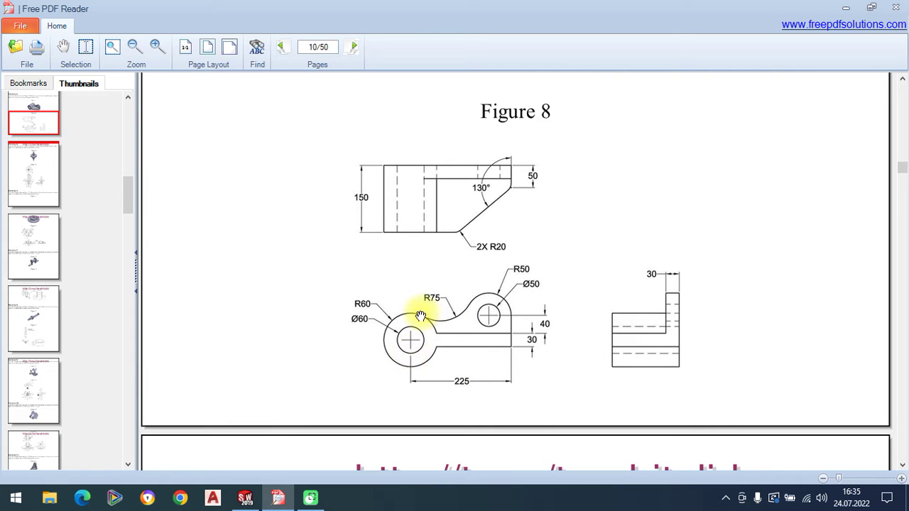
pyautogui.click(245, 497)
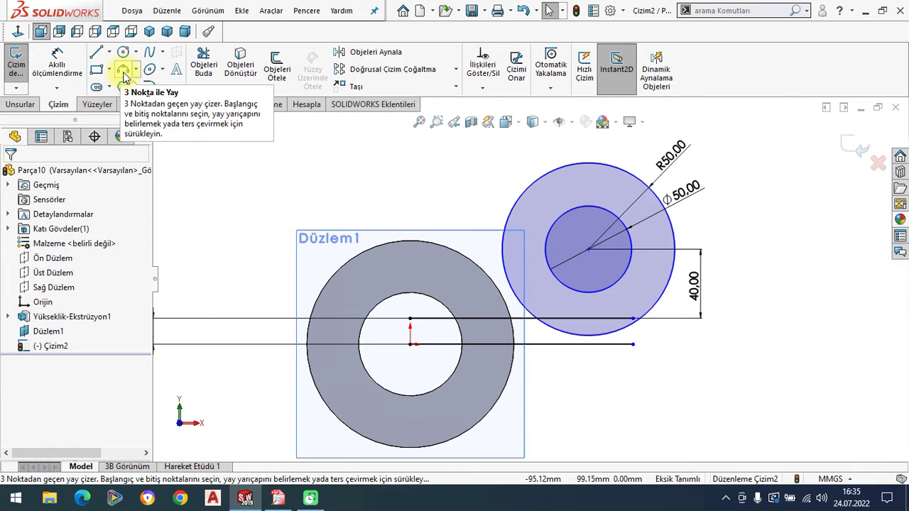
# Draw a three-point arc from the ring's outer edge to the right-hand circle.
pyautogui.click(123, 71)
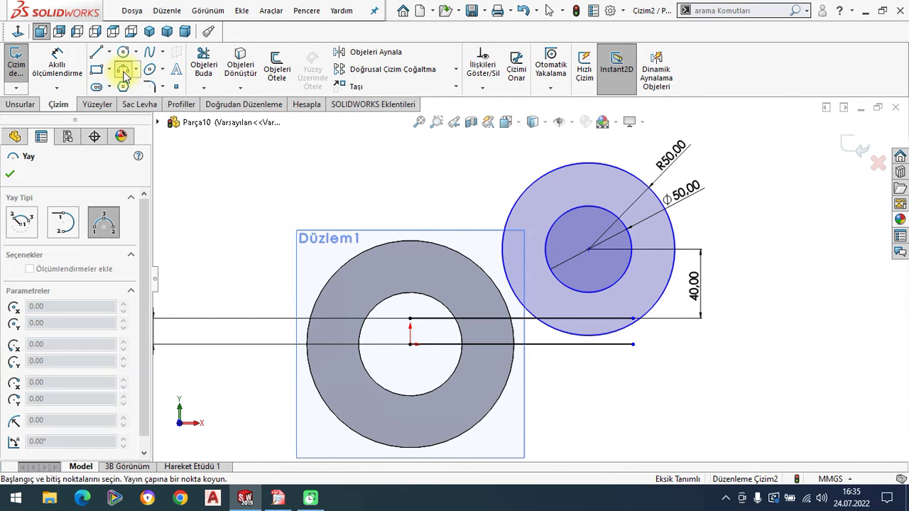
pyautogui.click(390, 245)
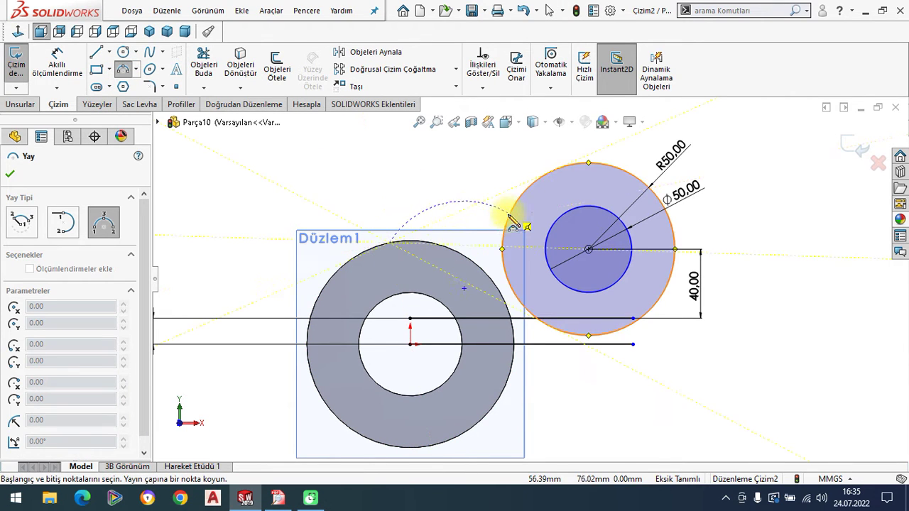
pyautogui.click(507, 221)
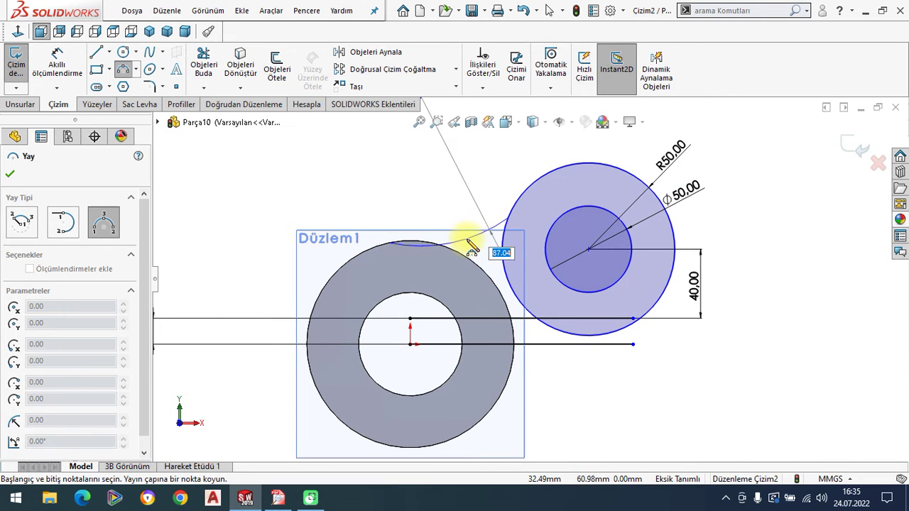
pyautogui.click(471, 247)
pyautogui.rightClick(249, 188)
pyautogui.click(253, 329)
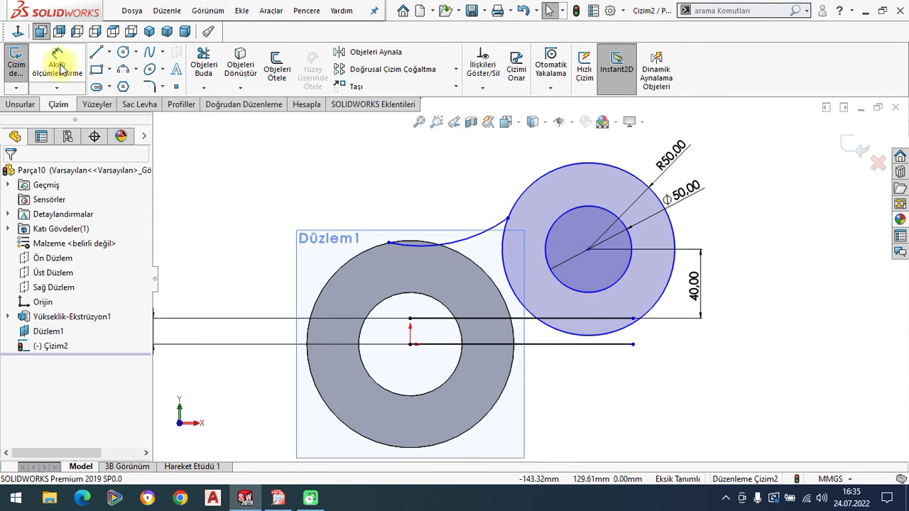
# Dimension the connecting arc's radius to R75.
pyautogui.click(61, 69)
pyautogui.click(468, 237)
pyautogui.click(463, 223)
pyautogui.write('75')
pyautogui.press('Return')
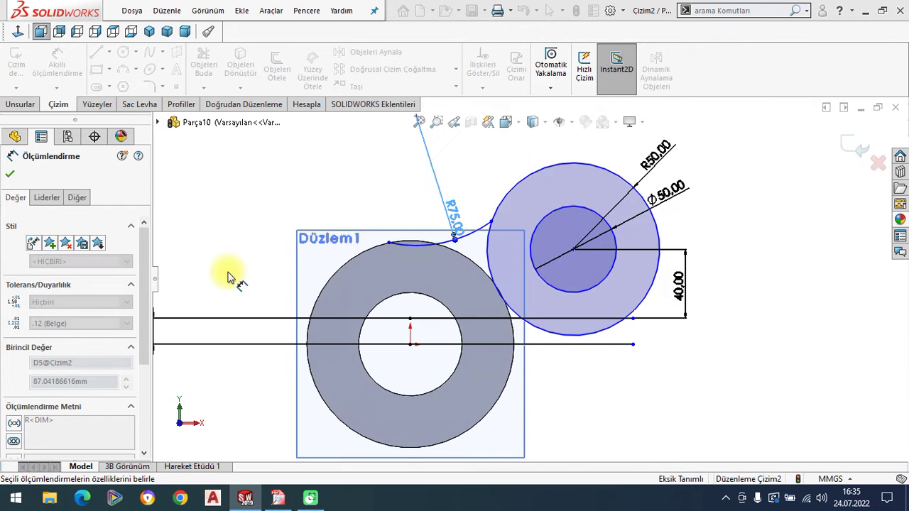
pyautogui.click(7, 174)
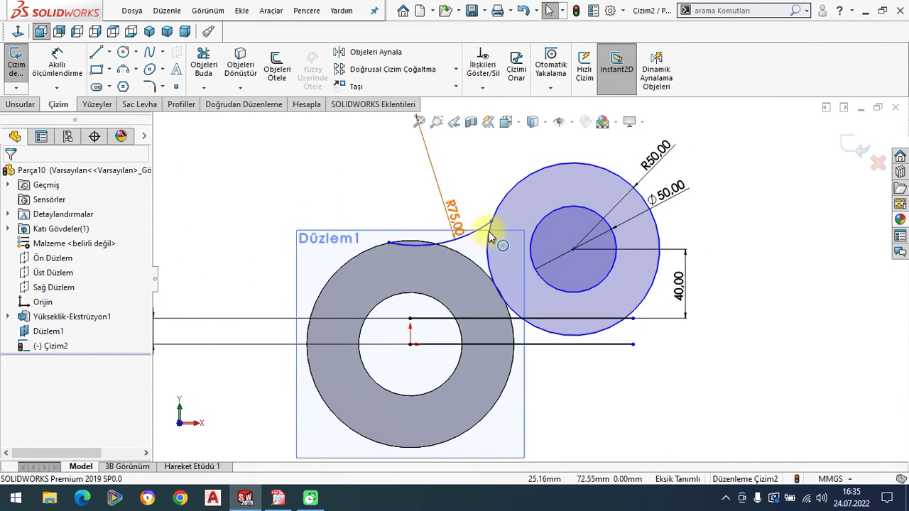
pyautogui.scroll(-2, 467, 247)
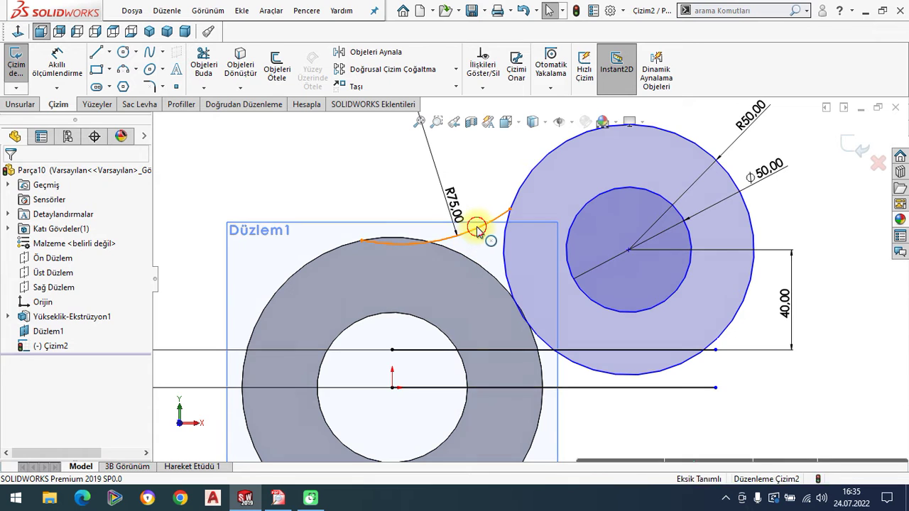
# Make the R75 arc tangent to both the right-hand circle and the ring's outer edge.
pyautogui.click(476, 229)
pyautogui.keyDown('ctrl'); pyautogui.click(526, 186); pyautogui.keyUp('ctrl')
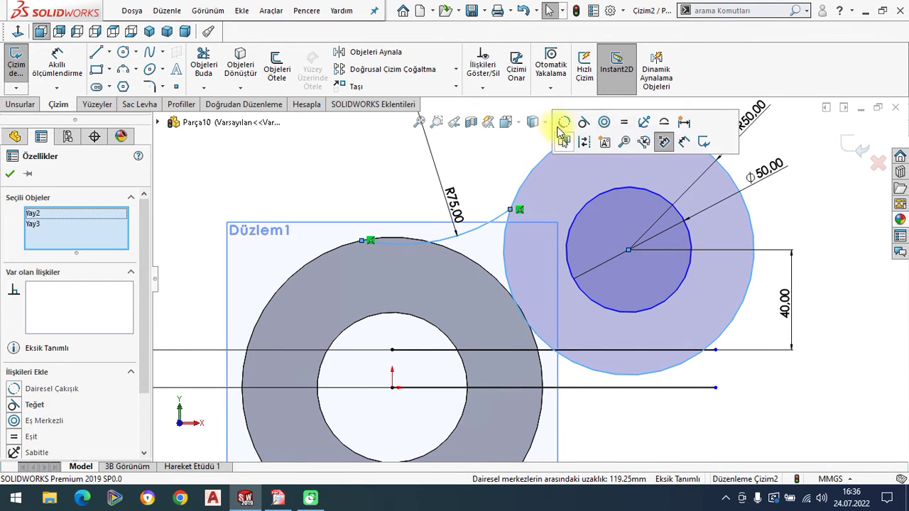
pyautogui.click(582, 121)
pyautogui.click(10, 174)
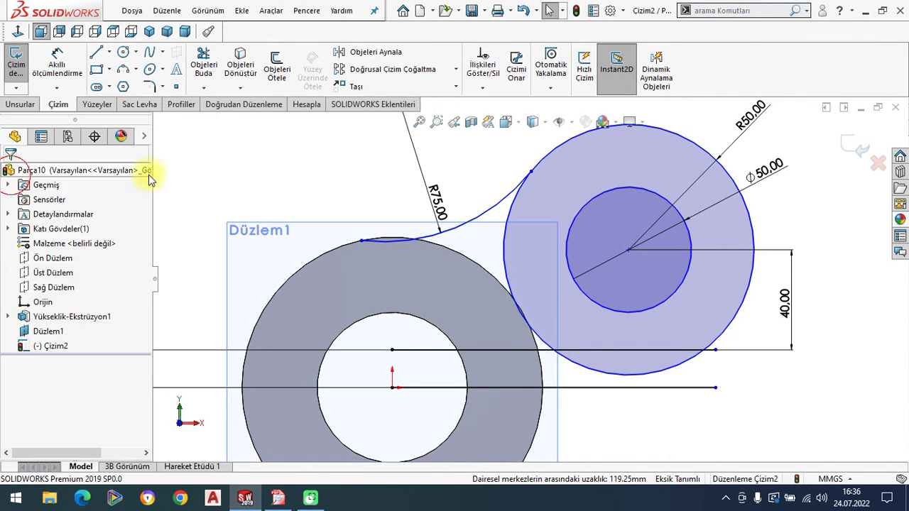
pyautogui.click(466, 229)
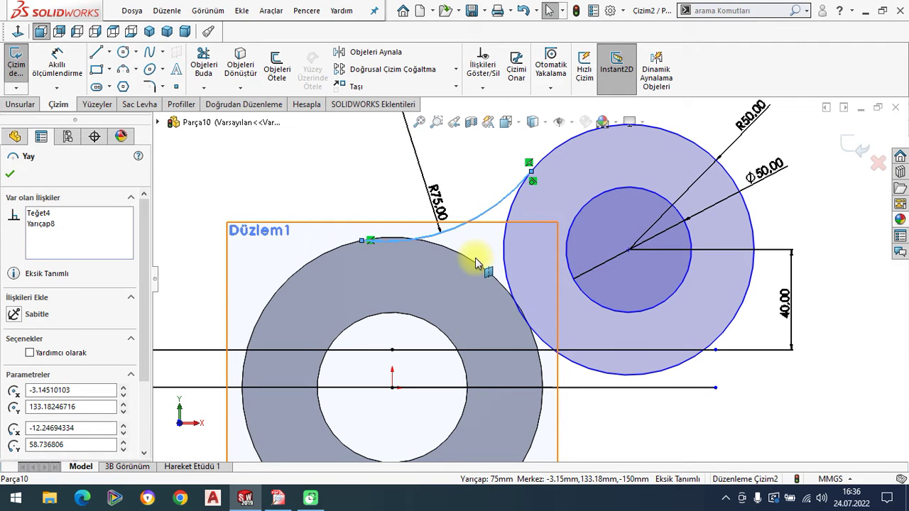
pyautogui.click(481, 263)
pyautogui.keyDown('ctrl'); pyautogui.click(527, 186); pyautogui.keyUp('ctrl')
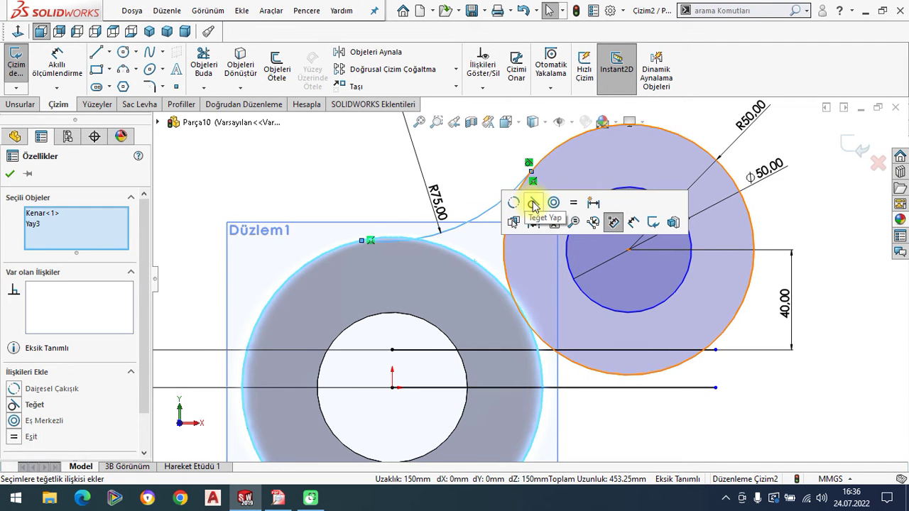
pyautogui.click(533, 203)
pyautogui.click(10, 174)
# Lengthen the upper horizontal line and draw a vertical line down from the circle's rightmost point.
pyautogui.scroll(3, 533, 252)
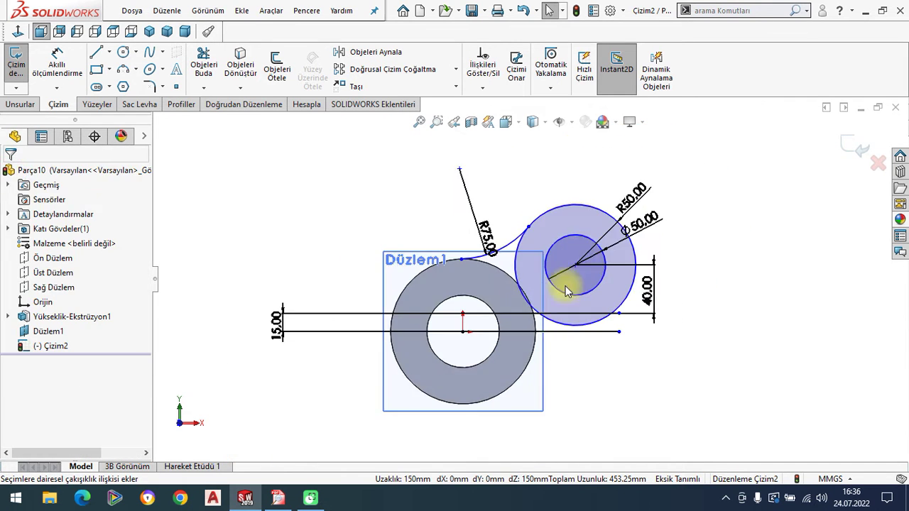
pyautogui.scroll(-2, 548, 365)
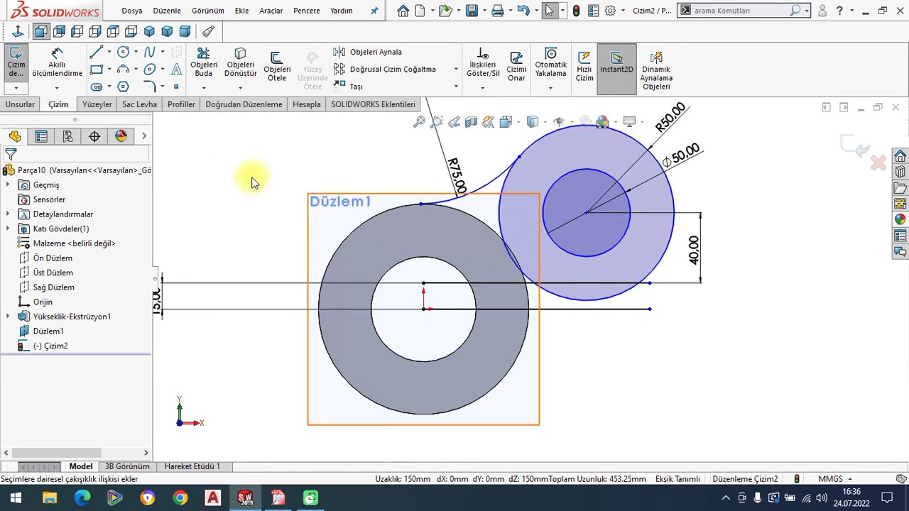
pyautogui.moveTo(651, 284); pyautogui.dragTo(699, 284)
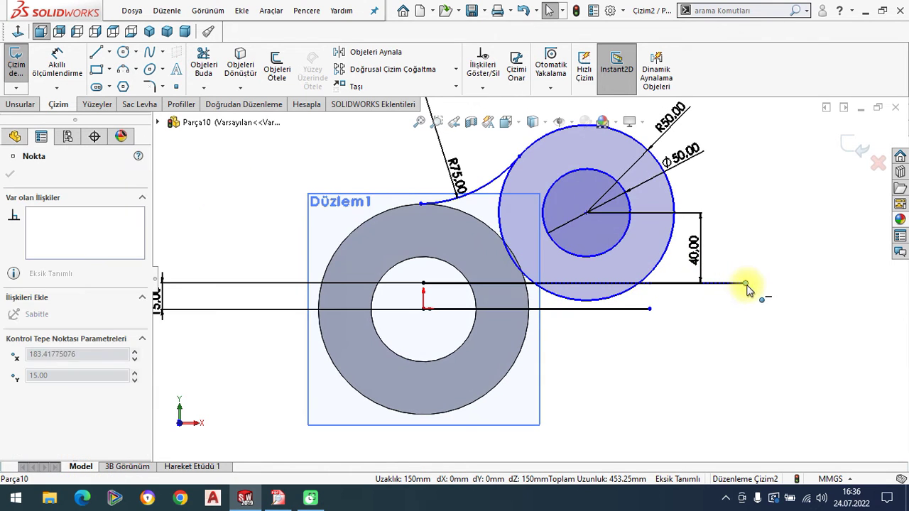
pyautogui.click(96, 52)
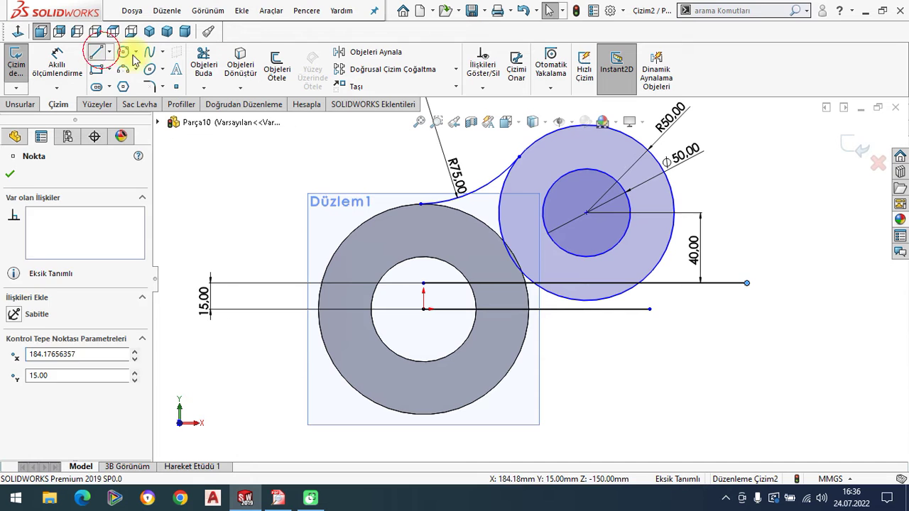
pyautogui.click(674, 213)
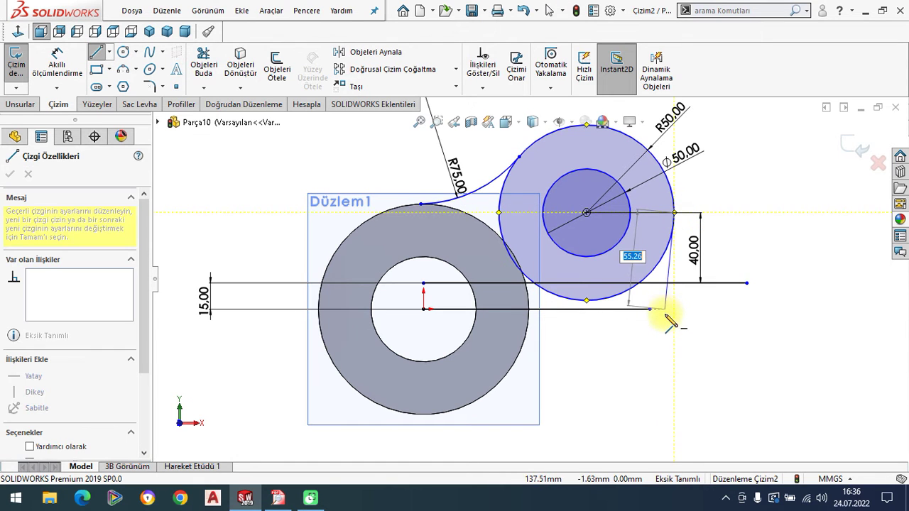
pyautogui.click(674, 321)
pyautogui.rightClick(275, 173)
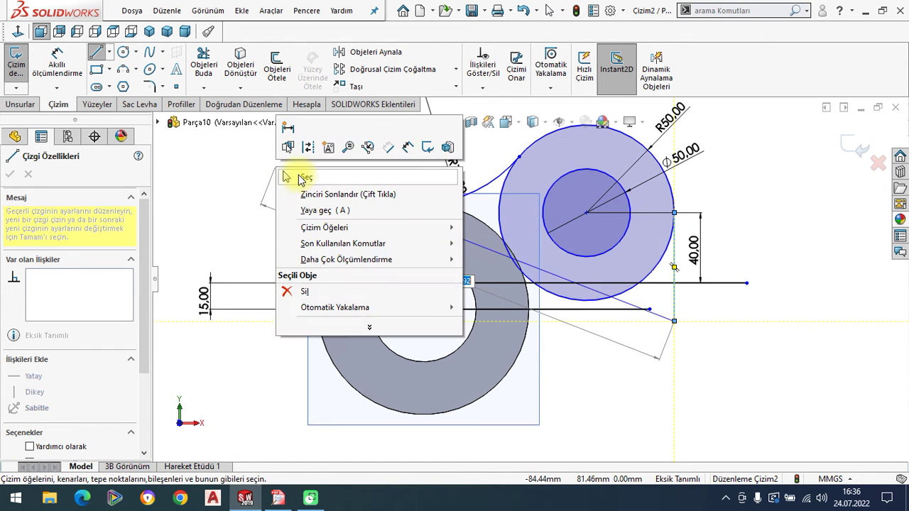
pyautogui.click(259, 128)
# Trim the overhanging ends of the vertical and horizontal lines, then view Figure 8.
pyautogui.click(203, 67)
pyautogui.click(675, 307)
pyautogui.click(712, 285)
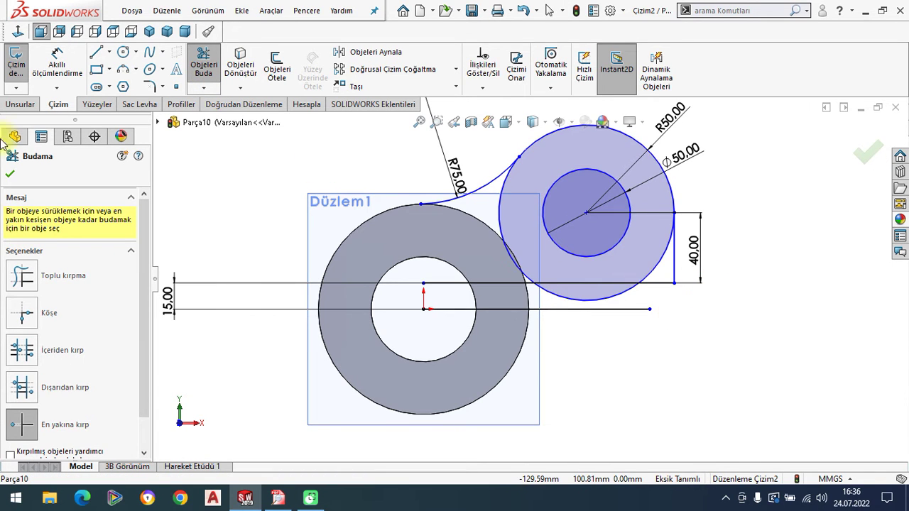
pyautogui.click(11, 176)
pyautogui.click(278, 498)
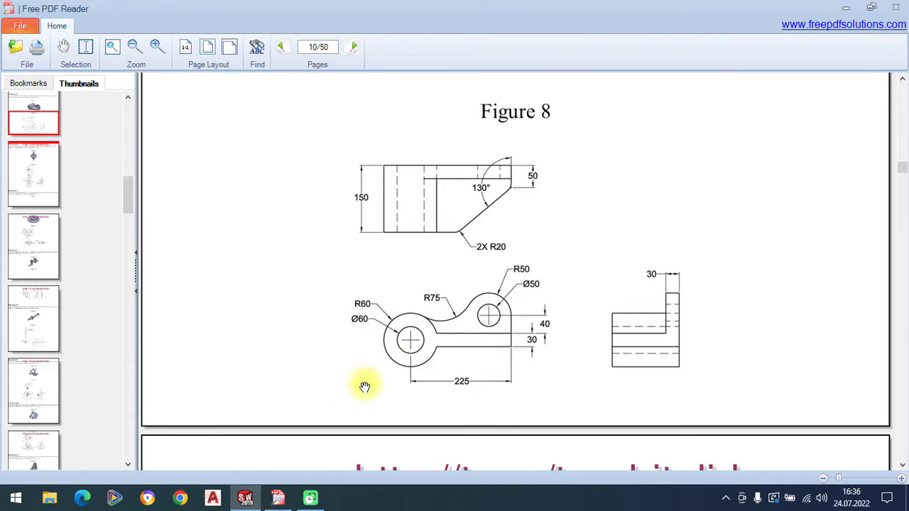
# Dimension the horizontal distance from the ring's centre to the vertical line as 225.
pyautogui.click(245, 497)
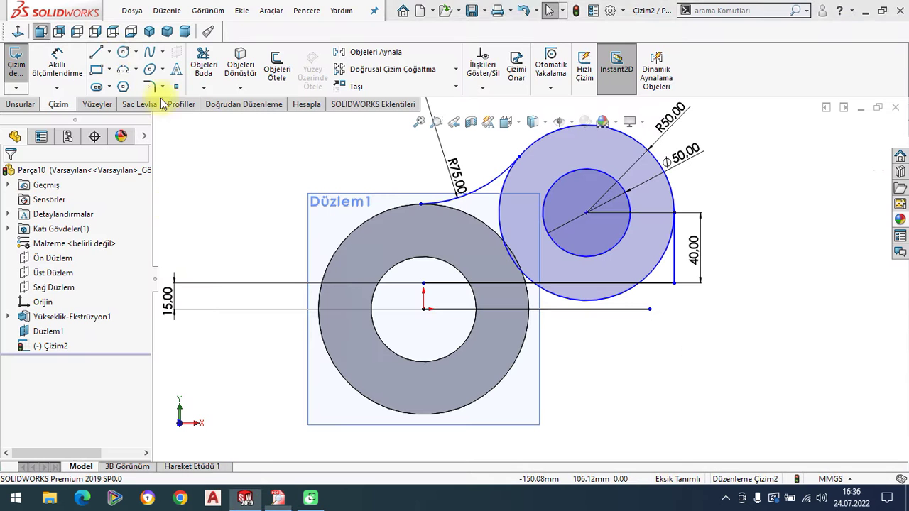
pyautogui.click(673, 277)
pyautogui.click(424, 309)
pyautogui.scroll(3, 529, 278)
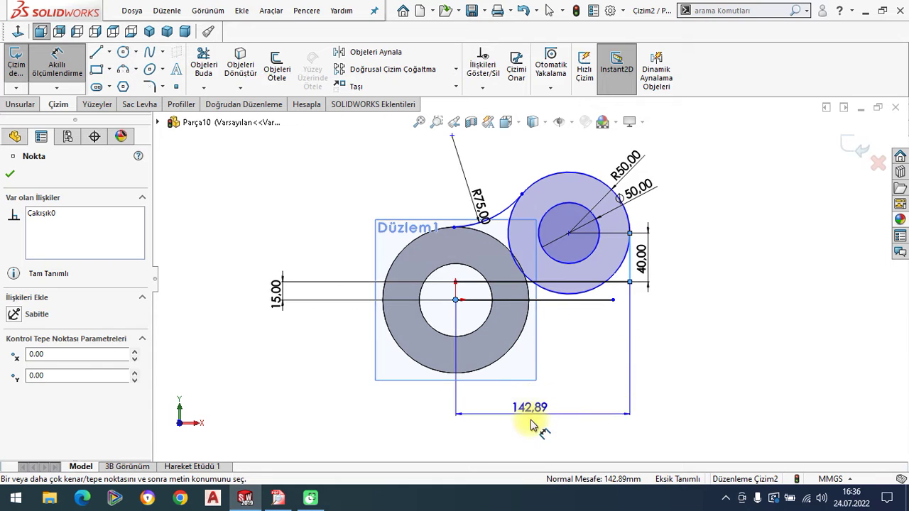
pyautogui.click(532, 422)
pyautogui.write('225')
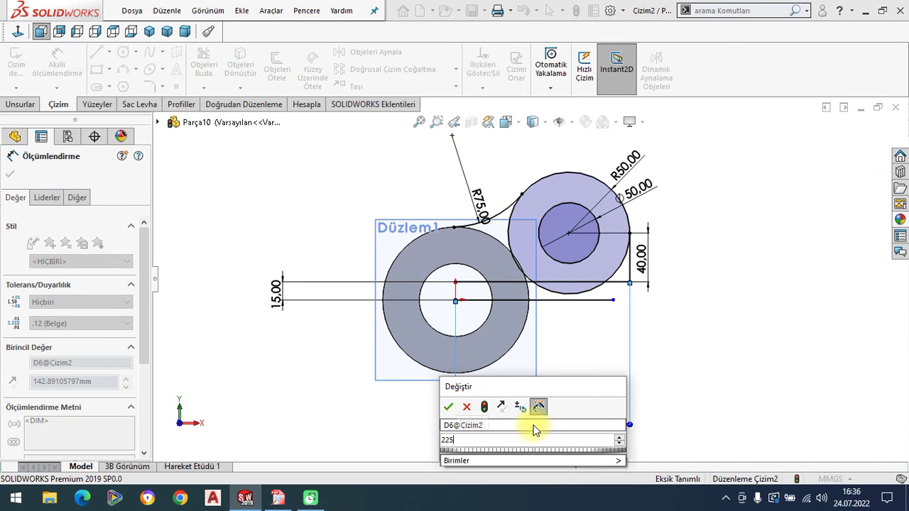
pyautogui.press('Return')
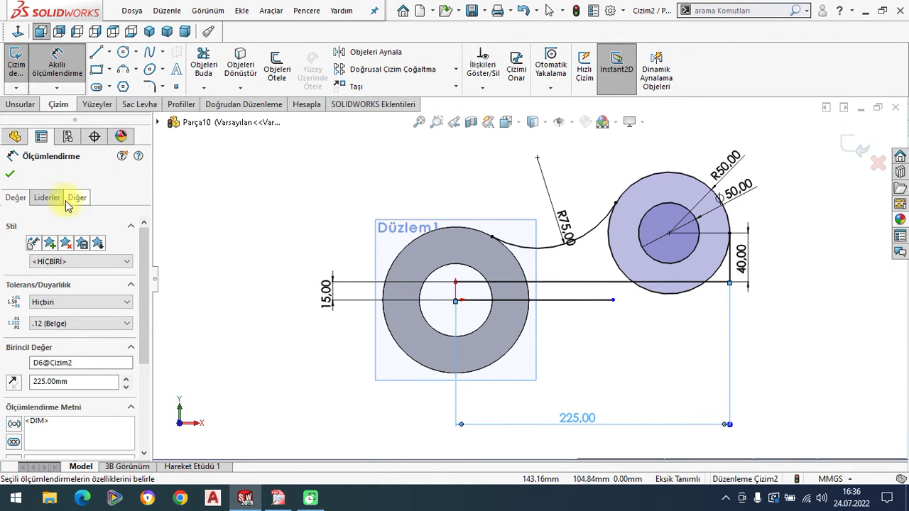
pyautogui.click(9, 179)
pyautogui.click(203, 64)
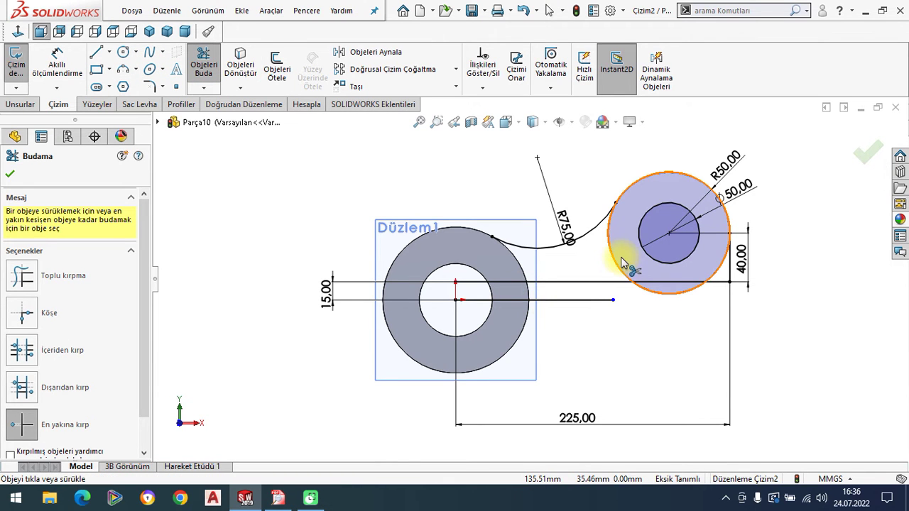
# Trim away the right circle's arc between the two arm lines.
pyautogui.scroll(-3, 621, 263)
pyautogui.scroll(-1, 609, 253)
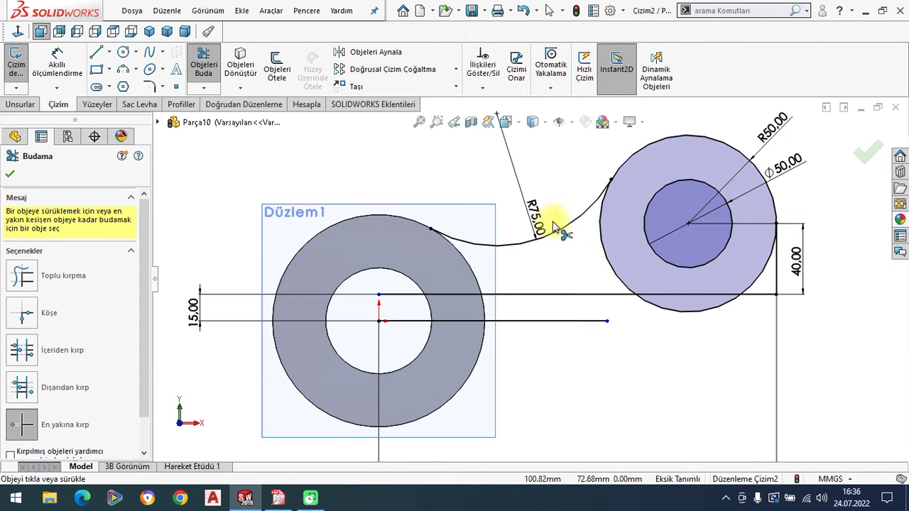
pyautogui.click(761, 282)
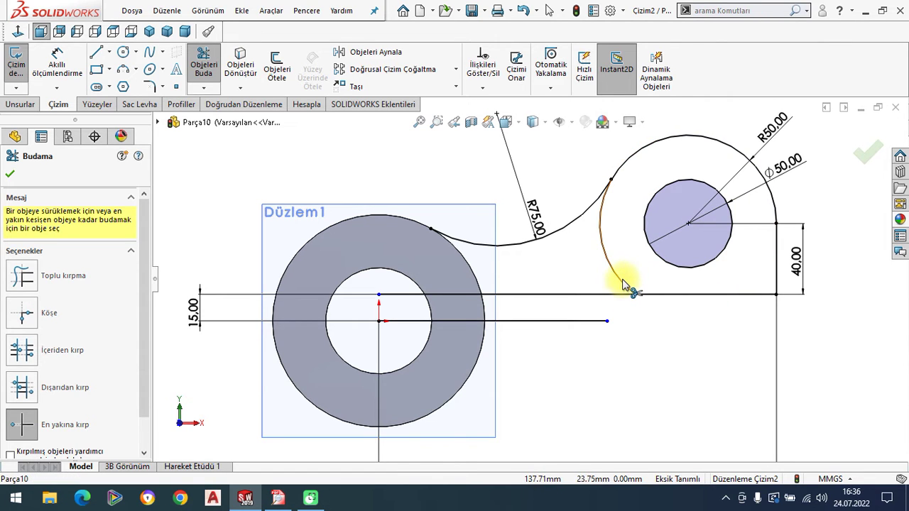
pyautogui.click(10, 173)
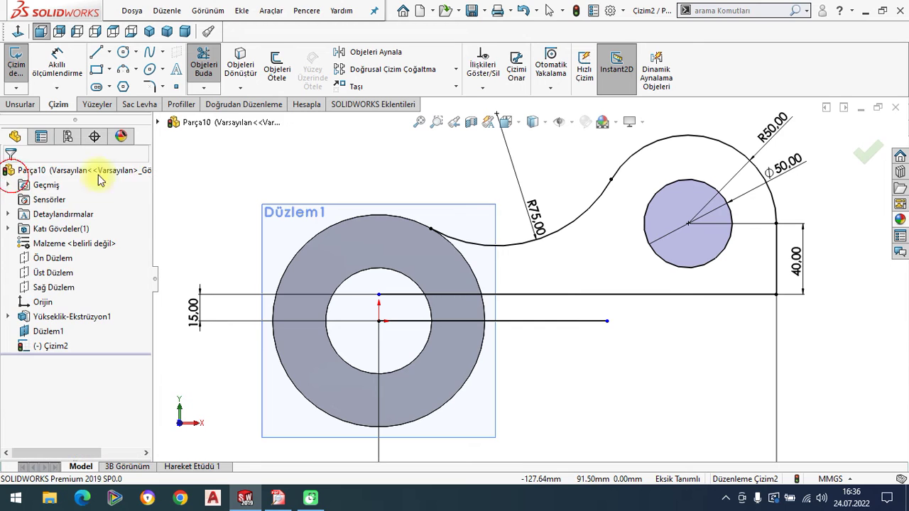
# Convert the ring's outer edge to sketch geometry and trim the line inside the ring to close the profile.
pyautogui.click(473, 274)
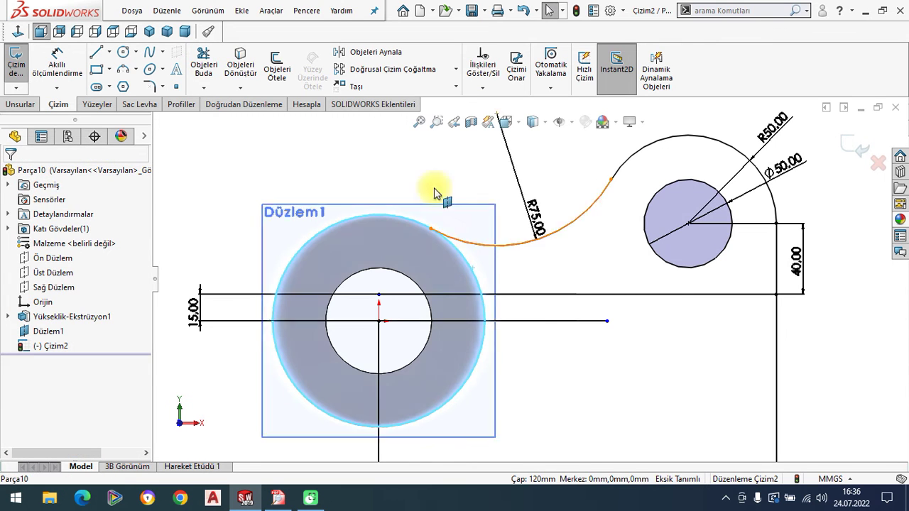
pyautogui.click(240, 62)
pyautogui.click(203, 62)
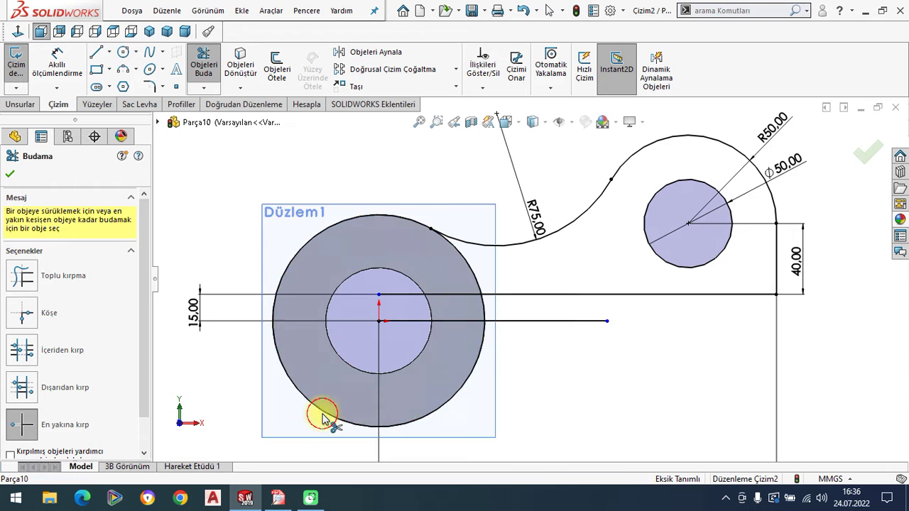
pyautogui.click(381, 316)
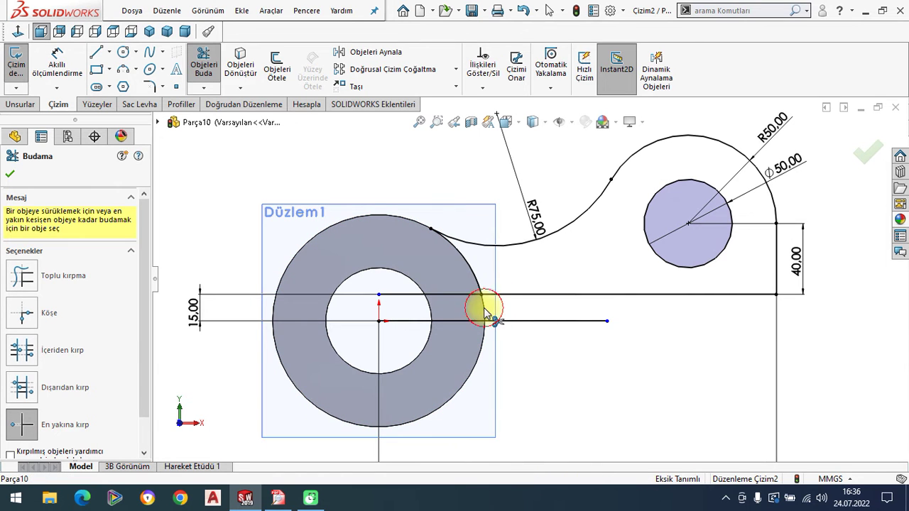
pyautogui.click(392, 295)
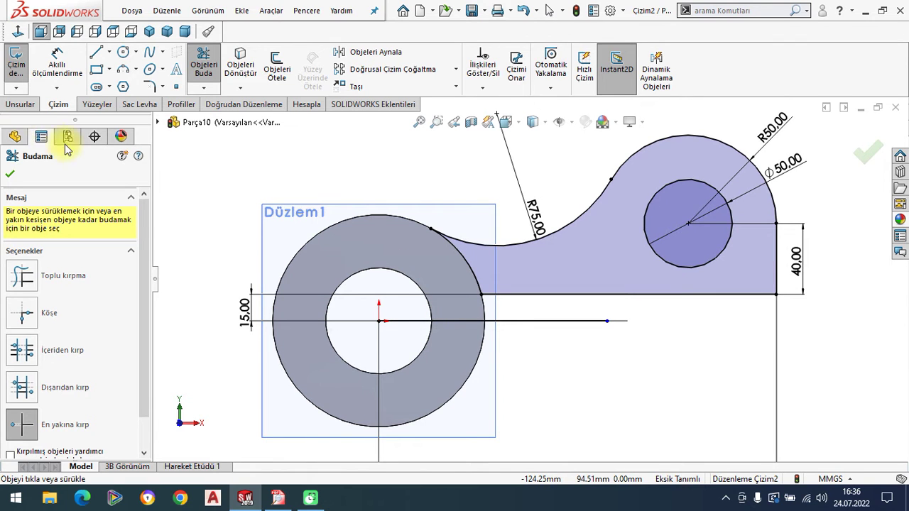
pyautogui.click(10, 173)
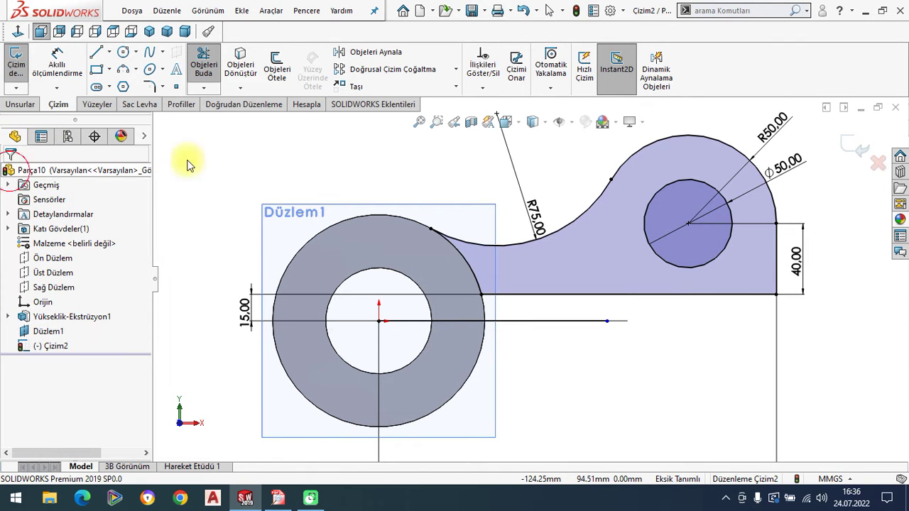
pyautogui.click(521, 321)
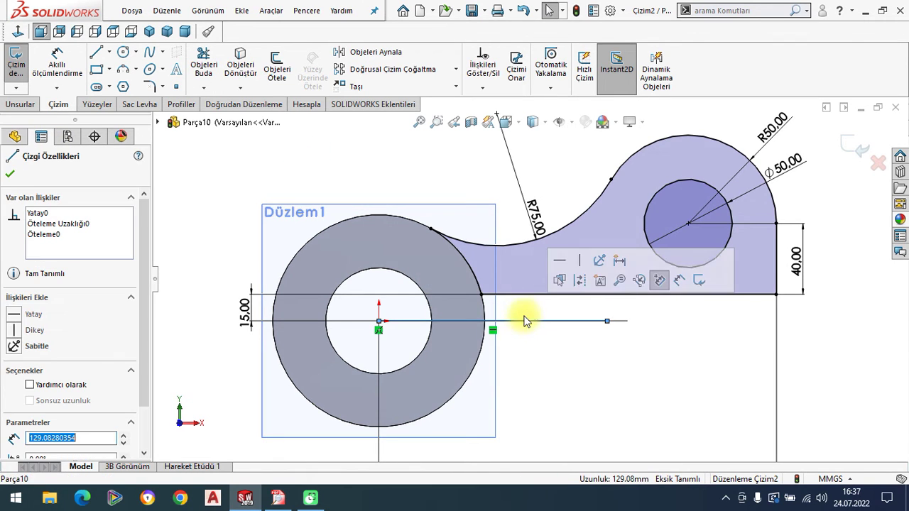
# Make the long horizontal line construction geometry, then compare the isometric model with Figure 8.
pyautogui.click(579, 282)
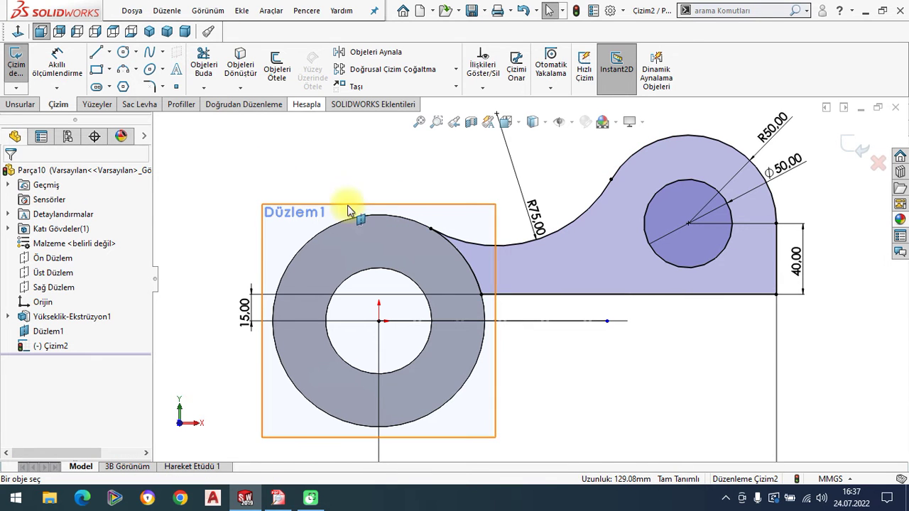
pyautogui.click(155, 37)
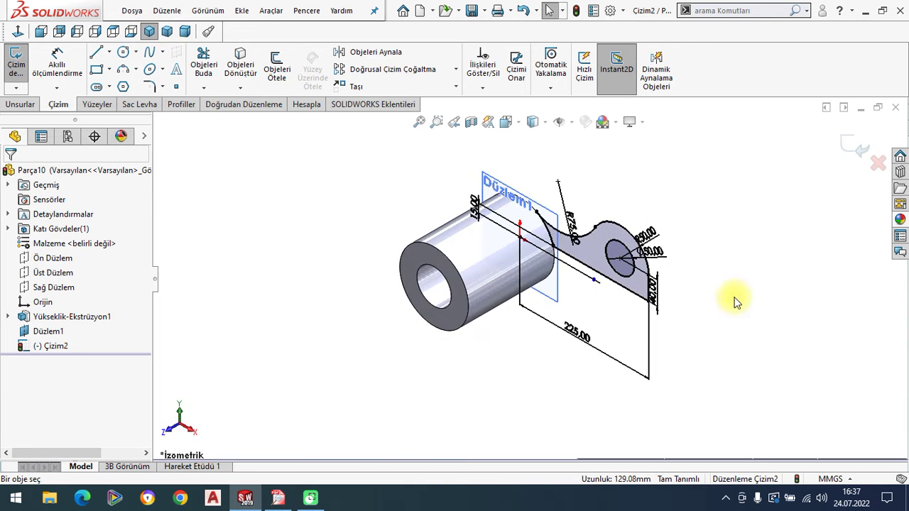
pyautogui.scroll(-2, 589, 263)
pyautogui.scroll(-2, 589, 264)
pyautogui.click(277, 498)
pyautogui.moveTo(534, 335)
pyautogui.mouseDown()
pyautogui.moveTo(533, 446)
pyautogui.moveTo(710, 304)
pyautogui.mouseUp()
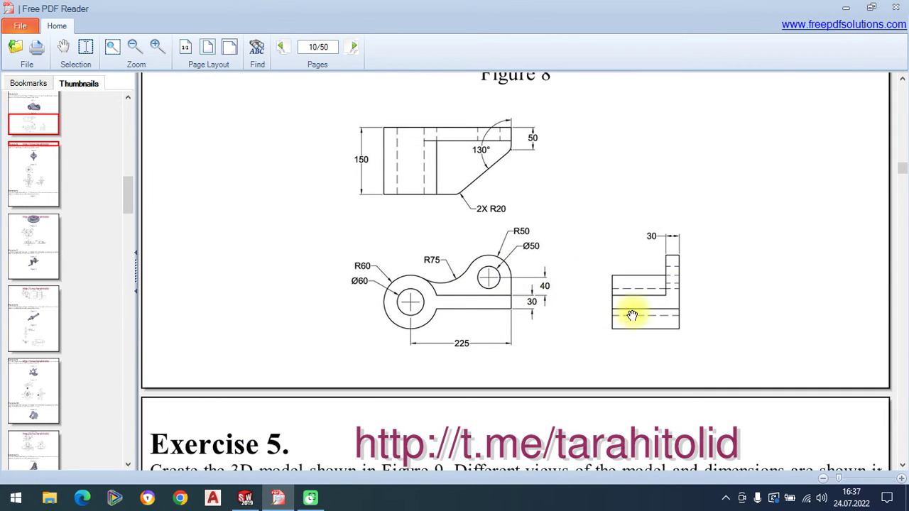
pyautogui.scroll(2, 544, 290)
pyautogui.click(245, 498)
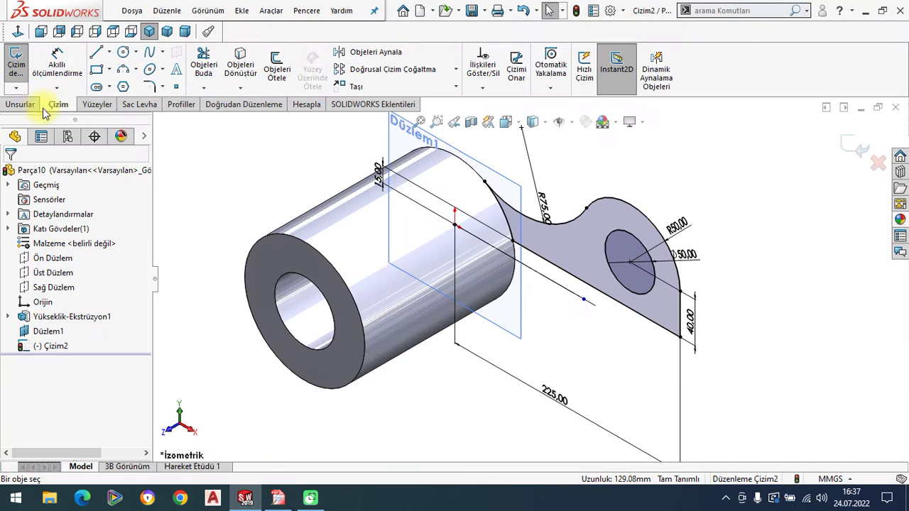
# Extrude the arm sketch 20 mm into a plate merged with the cylinder.
pyautogui.click(34, 105)
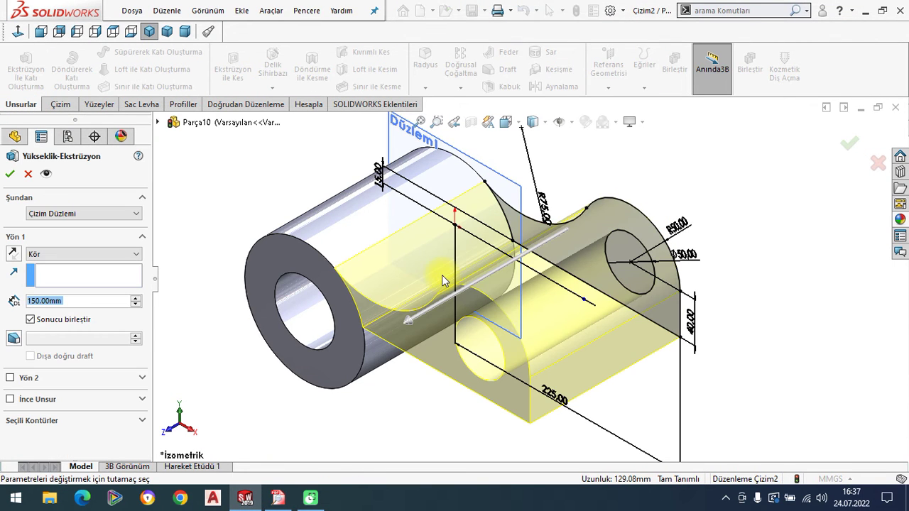
pyautogui.write('2')
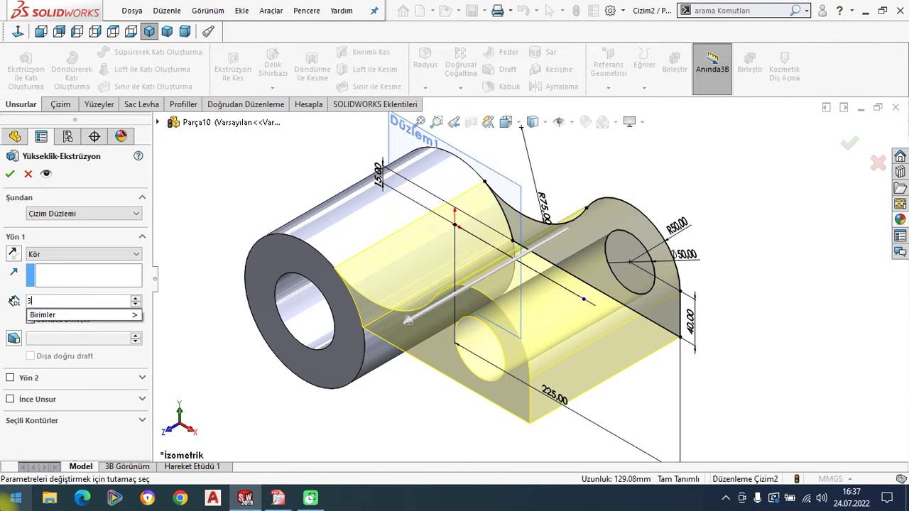
pyautogui.write('0.00mm')
pyautogui.press('Return')
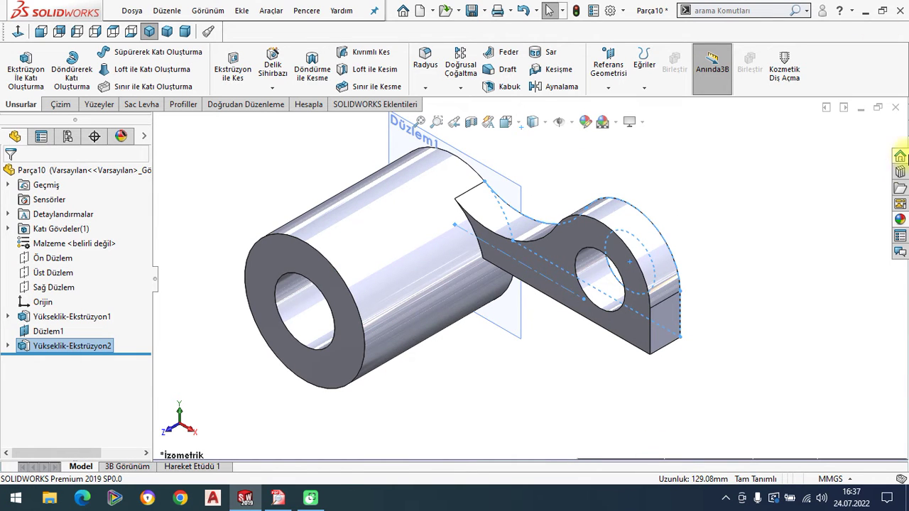
pyautogui.click(264, 177)
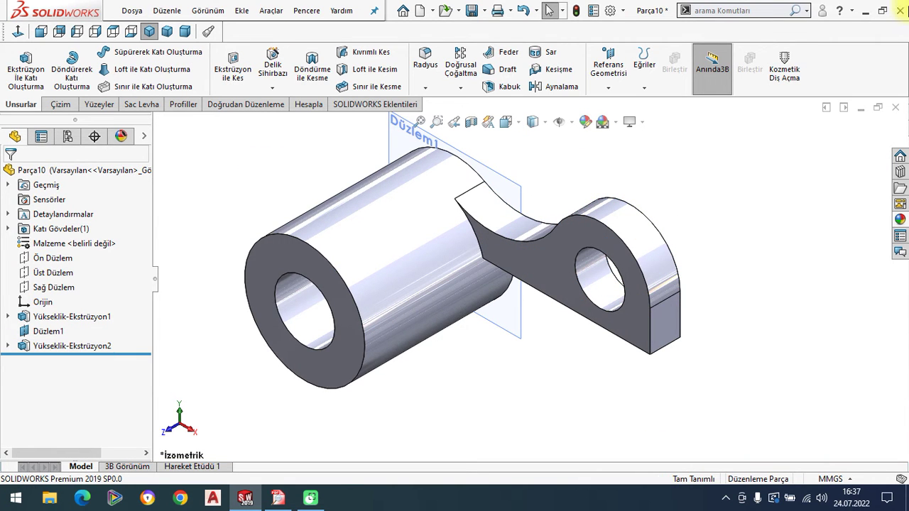
# Open a new sketch on the Top Plane and check Figure 8's 130° and 2X R20 view.
pyautogui.click(53, 272)
pyautogui.click(14, 50)
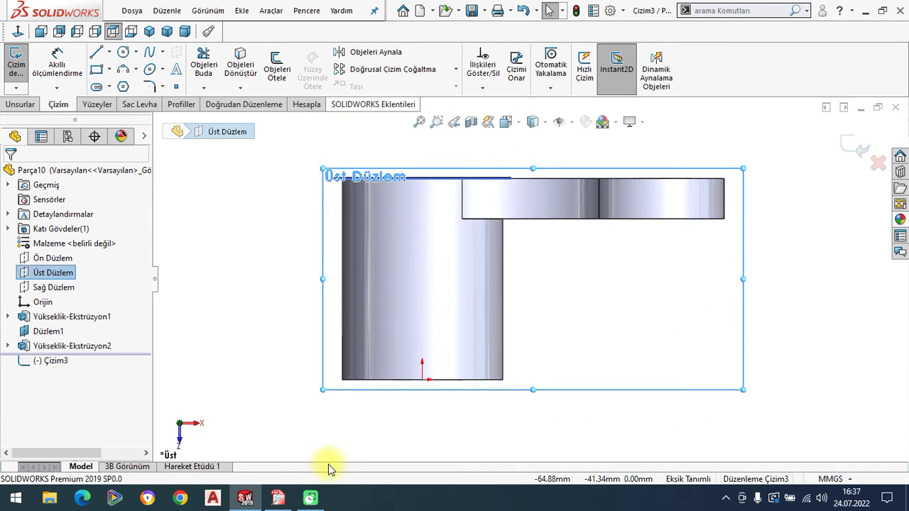
pyautogui.click(278, 498)
pyautogui.scroll(3, 575, 227)
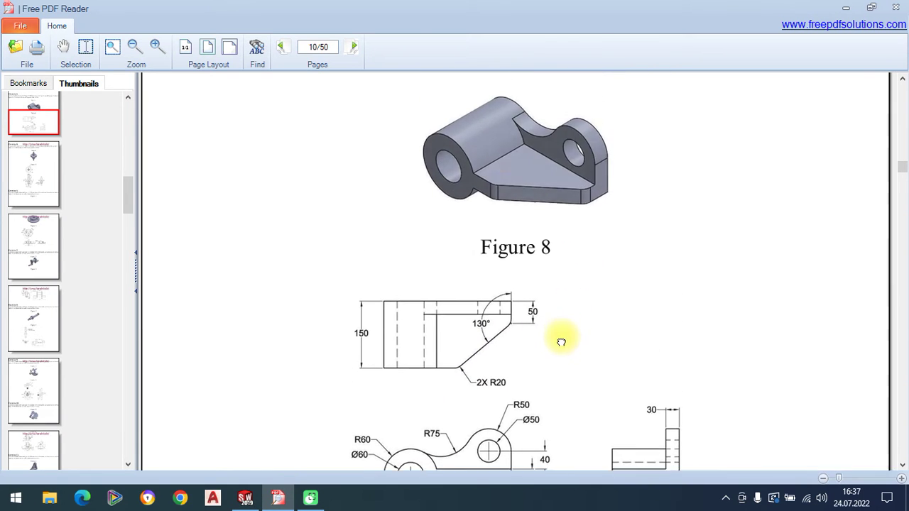
pyautogui.scroll(-2, 511, 195)
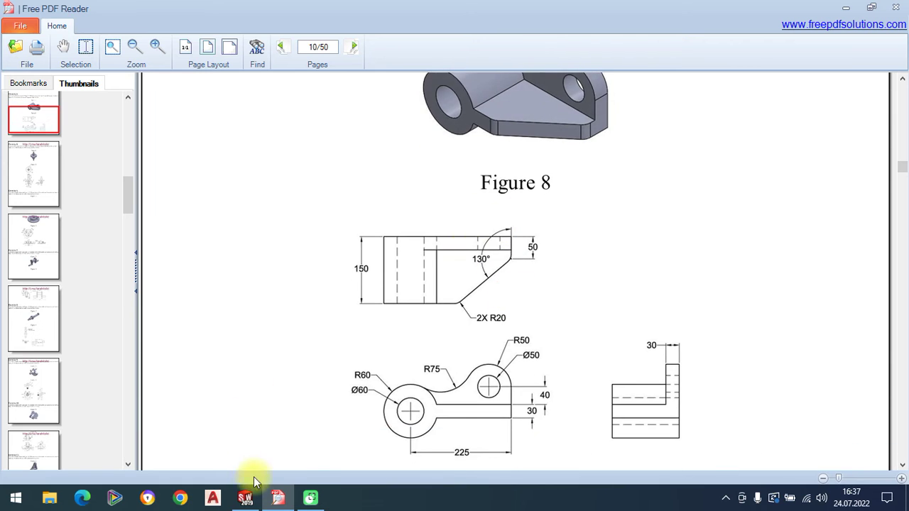
pyautogui.click(245, 498)
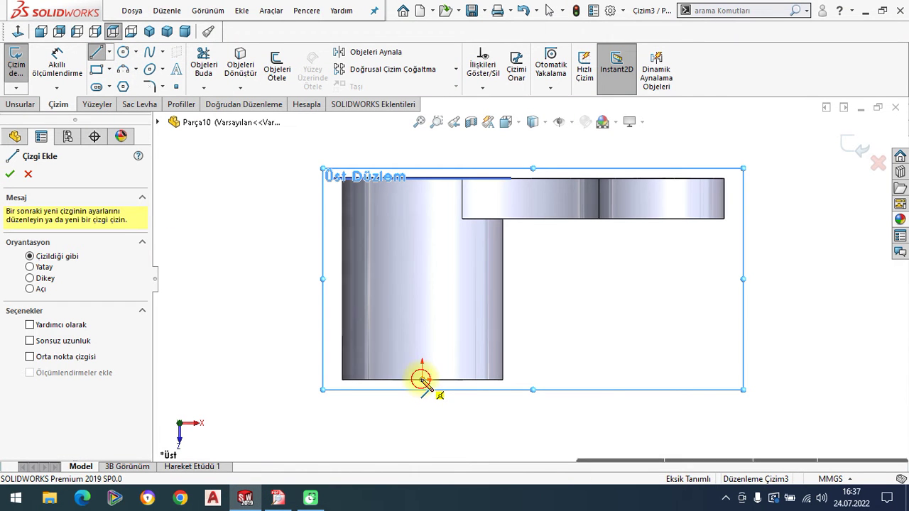
# Draw the closed base-plate outline up, across, partway down, and diagonally back to the start.
pyautogui.click(421, 380)
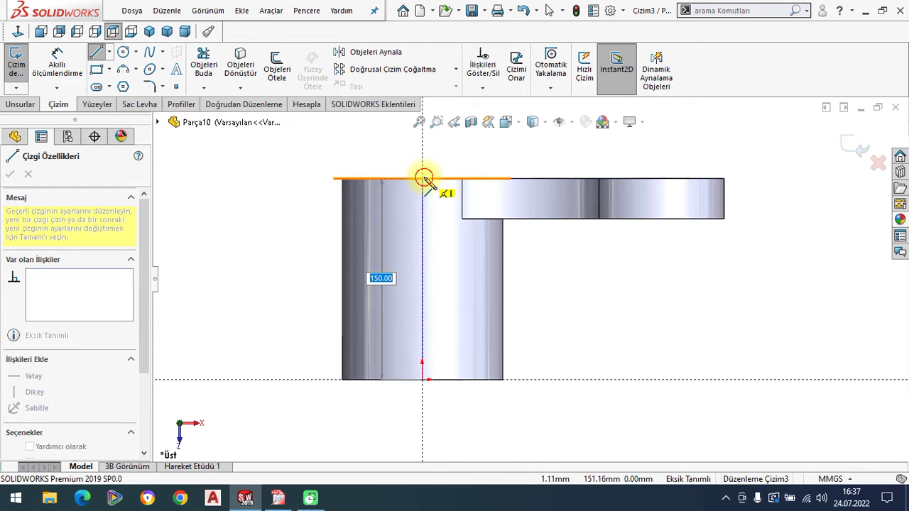
pyautogui.click(423, 178)
pyautogui.click(724, 178)
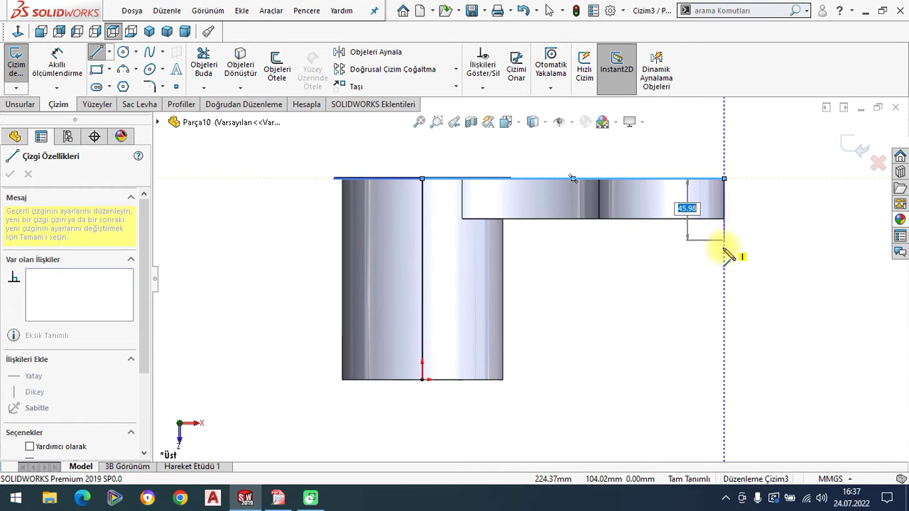
pyautogui.click(724, 261)
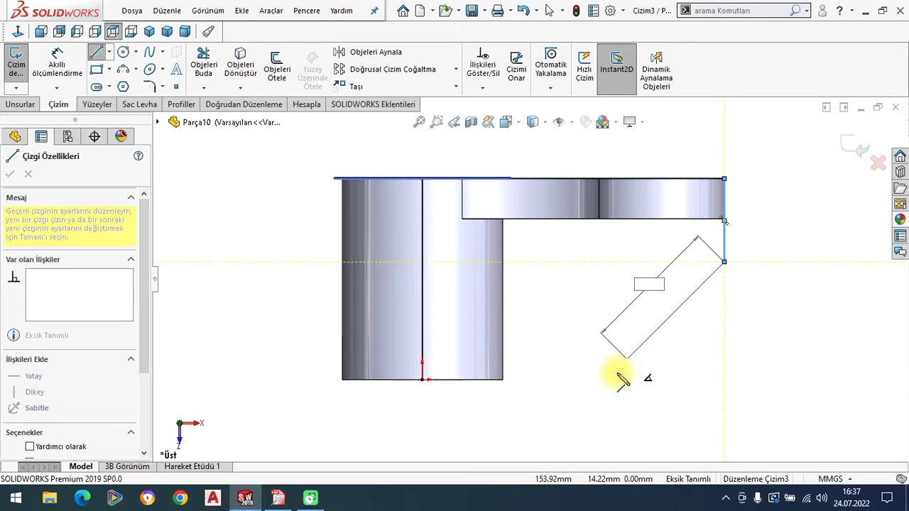
pyautogui.click(600, 380)
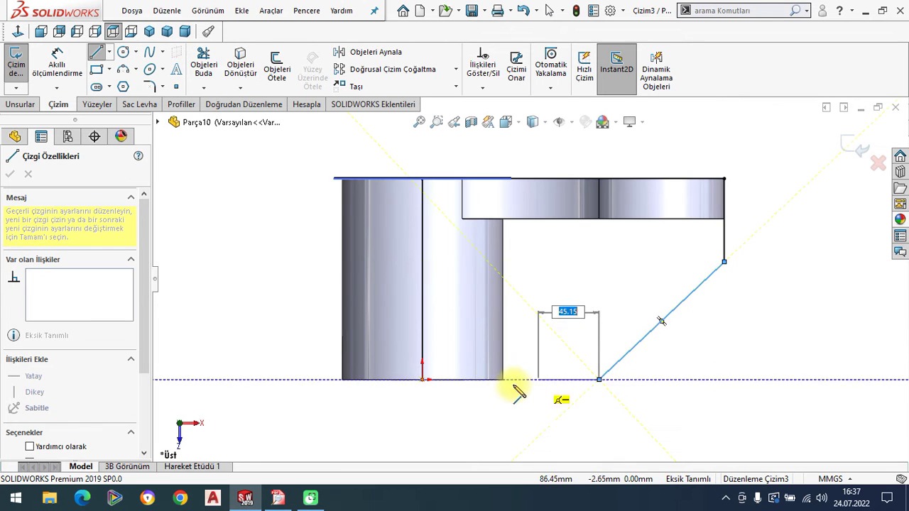
pyautogui.click(422, 380)
pyautogui.rightClick(283, 206)
pyautogui.click(304, 213)
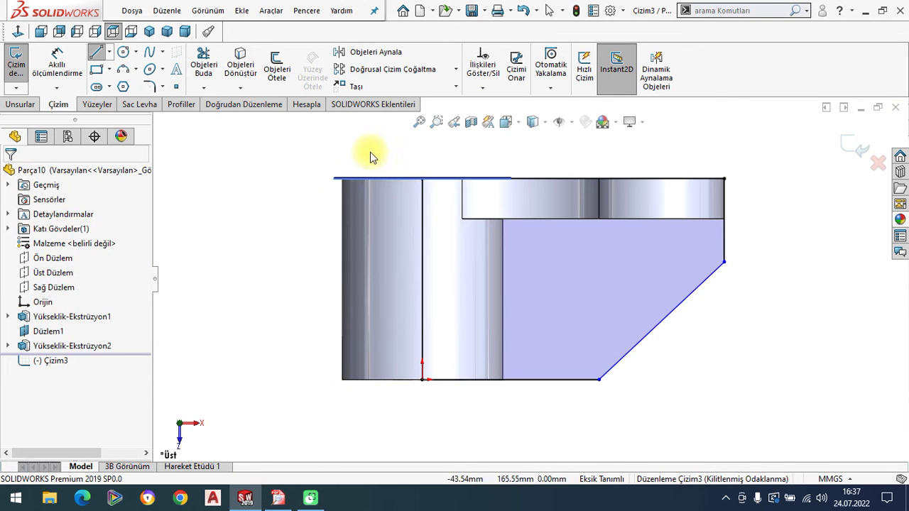
pyautogui.click(284, 501)
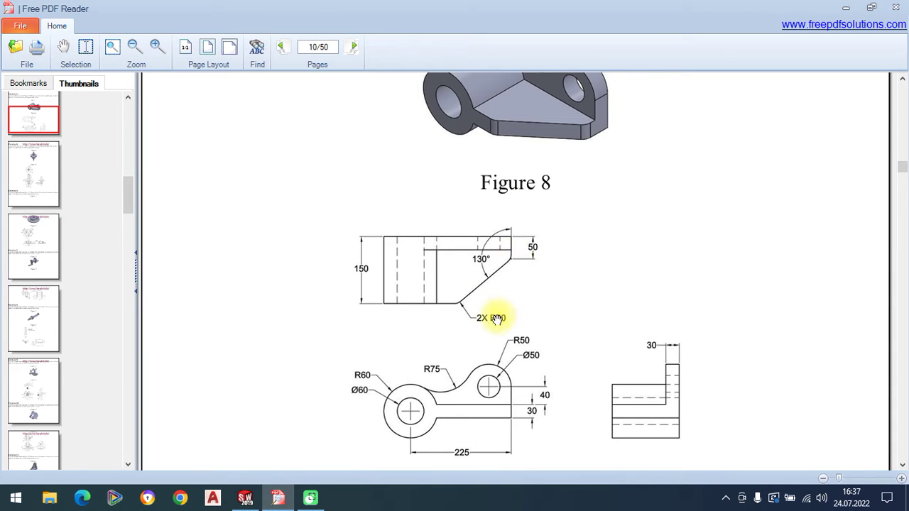
# Fillet both corners of the slanted edge with R20 and recheck Figure 8.
pyautogui.click(245, 497)
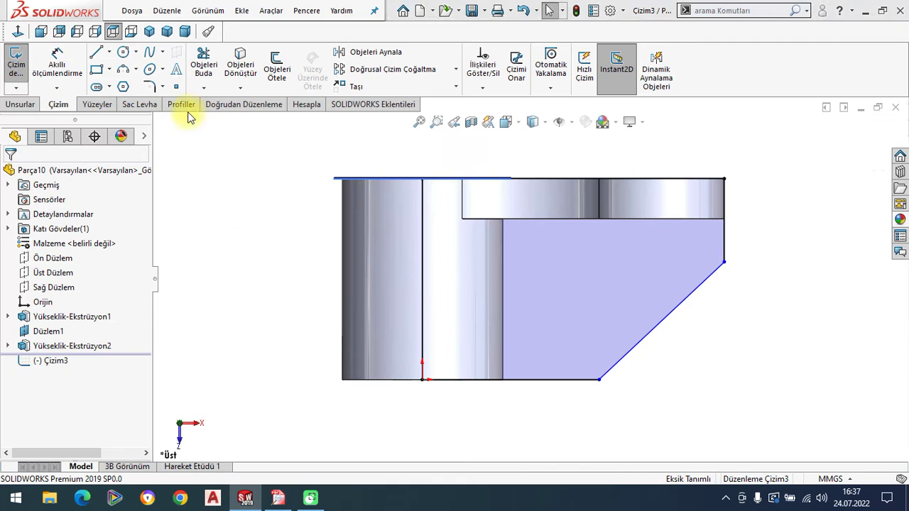
pyautogui.click(149, 89)
pyautogui.write('20.00mm')
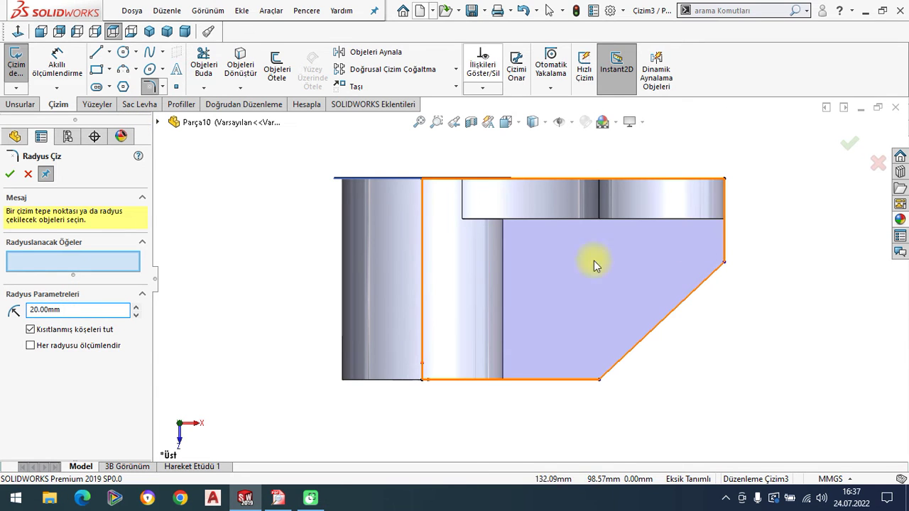
pyautogui.click(600, 381)
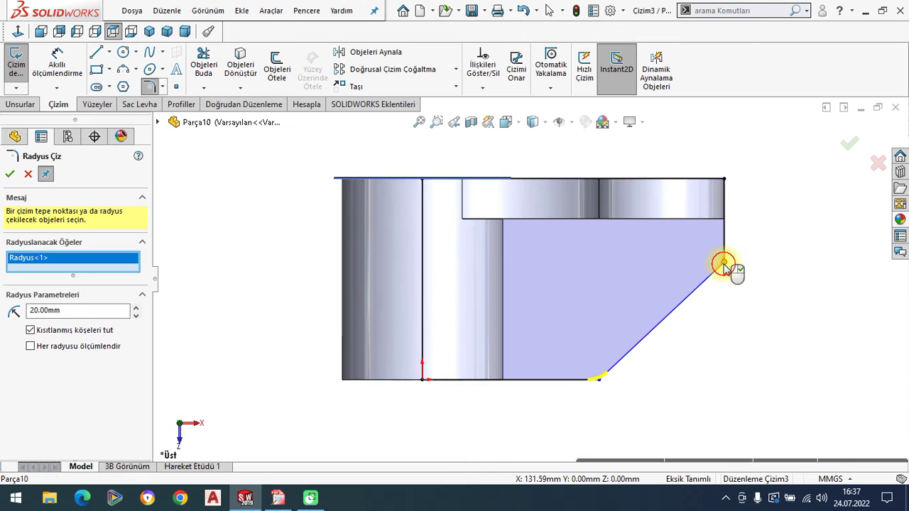
pyautogui.click(724, 262)
pyautogui.click(9, 177)
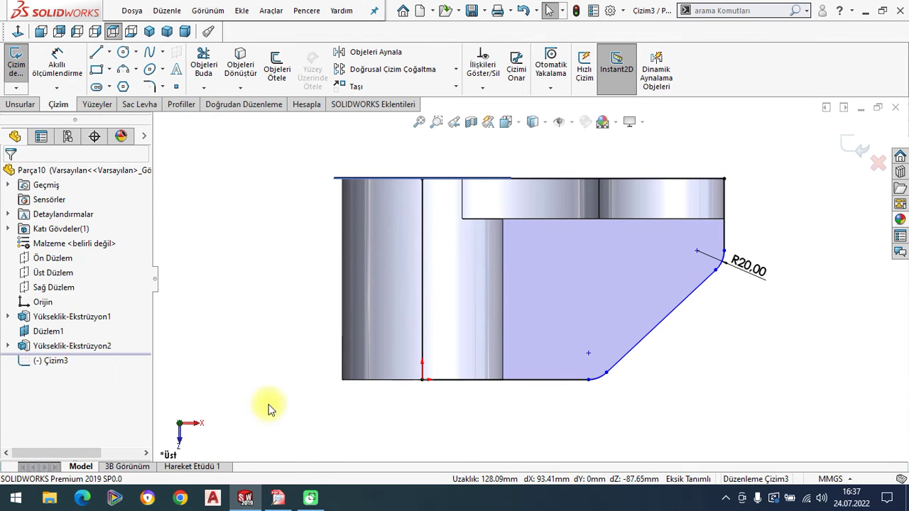
pyautogui.click(278, 498)
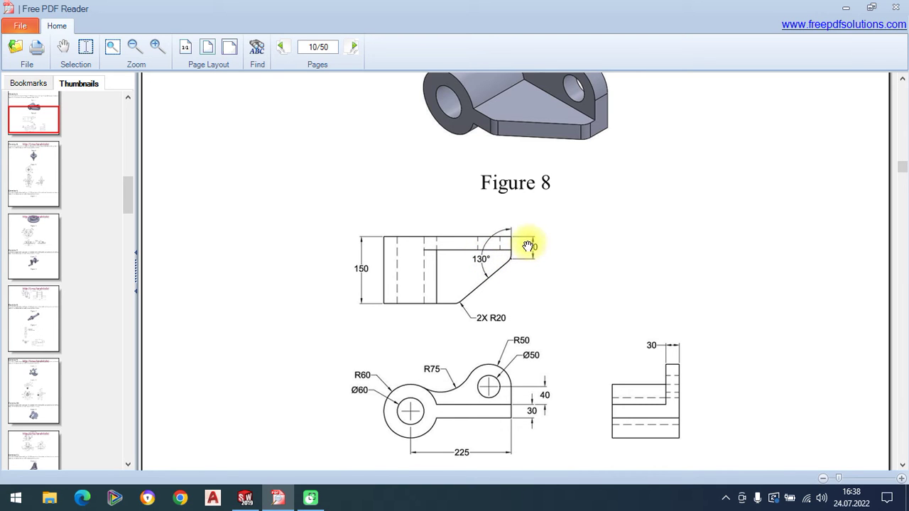
# Dimension the angle between the right edge and the slanted edge as 130°.
pyautogui.click(245, 498)
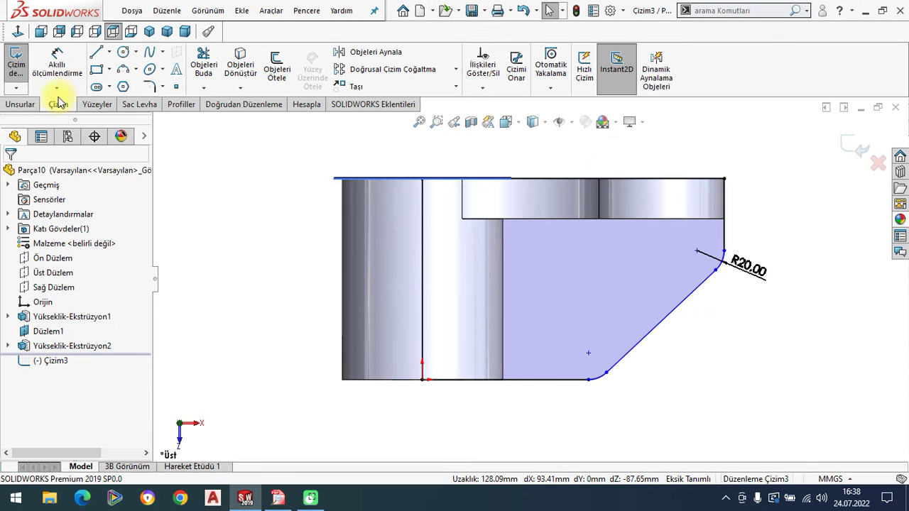
pyautogui.click(56, 59)
pyautogui.click(725, 229)
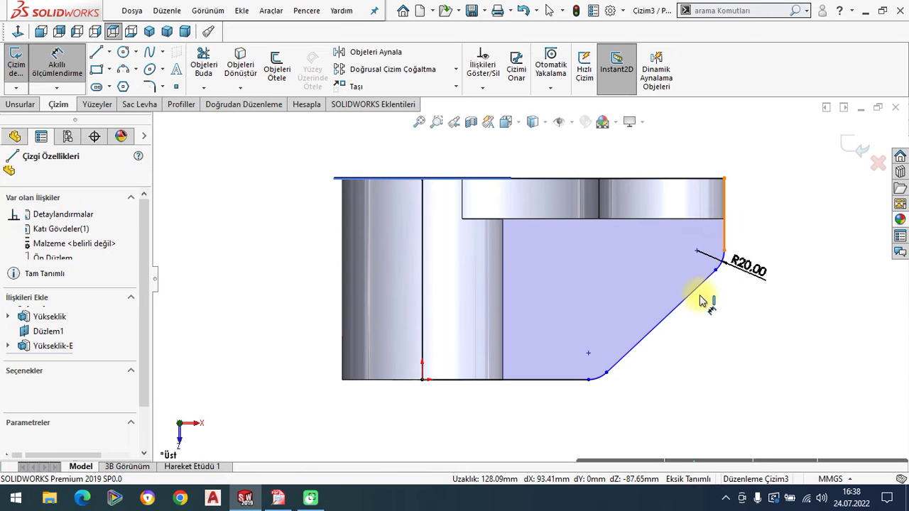
pyautogui.click(684, 299)
pyautogui.click(647, 259)
pyautogui.write('130')
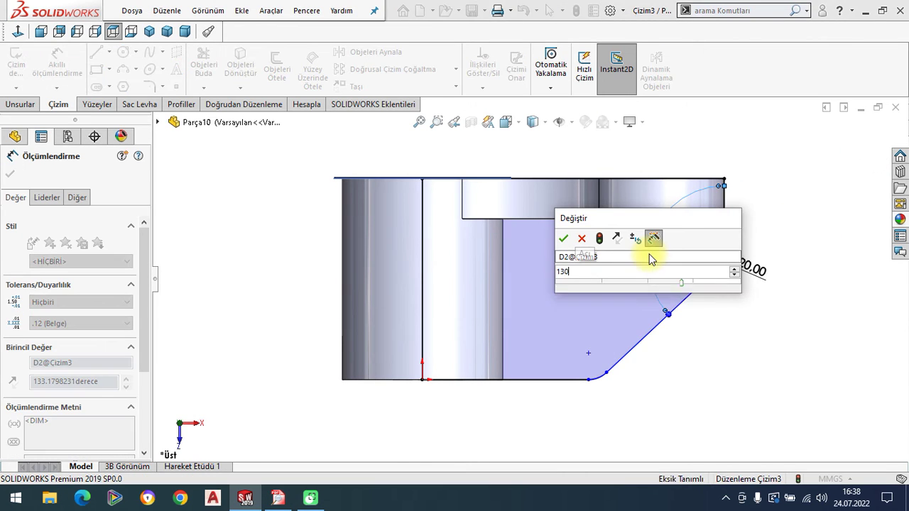
pyautogui.press('Return')
pyautogui.click(781, 239)
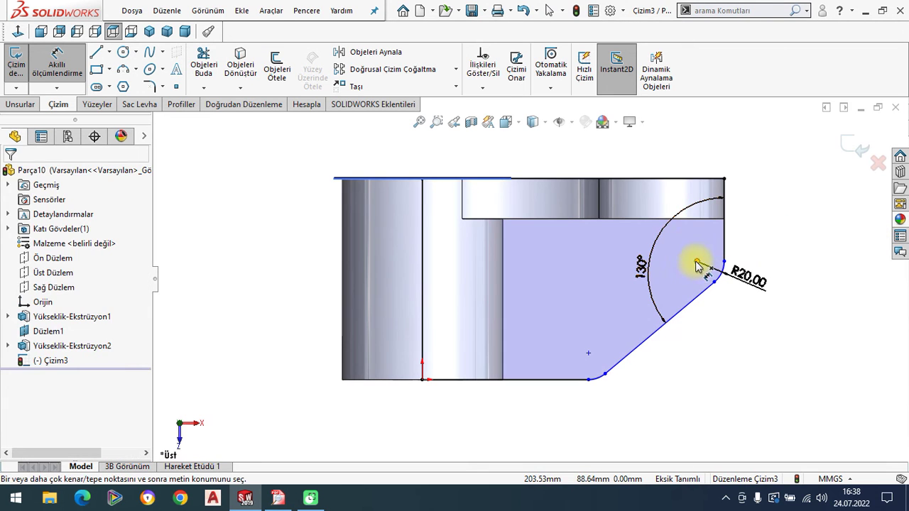
# Set the fillet arc's centre 50 below the top edge, fully defining the sketch.
pyautogui.click(698, 263)
pyautogui.click(675, 179)
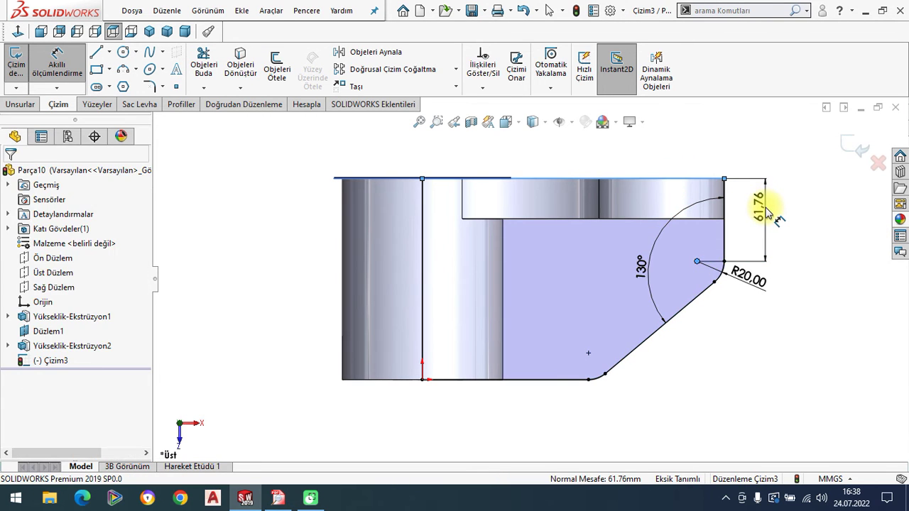
pyautogui.click(764, 207)
pyautogui.write('50')
pyautogui.press('Return')
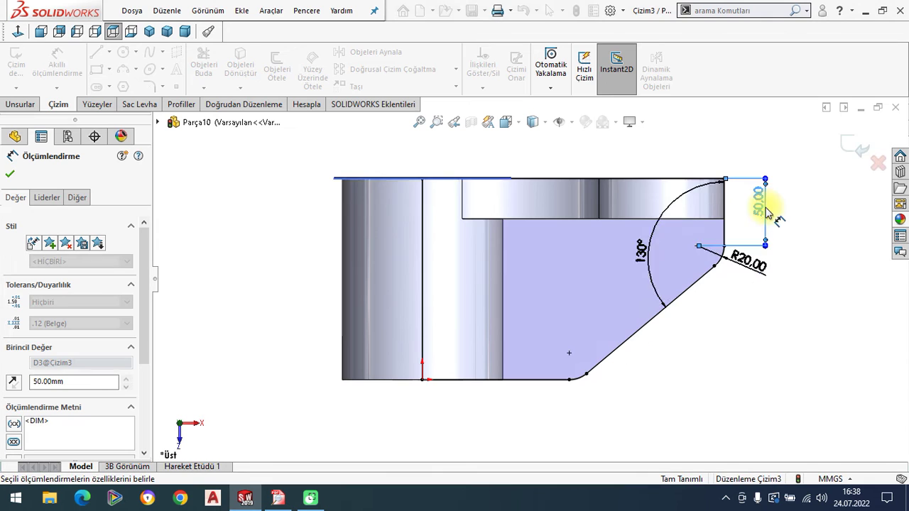
pyautogui.click(9, 174)
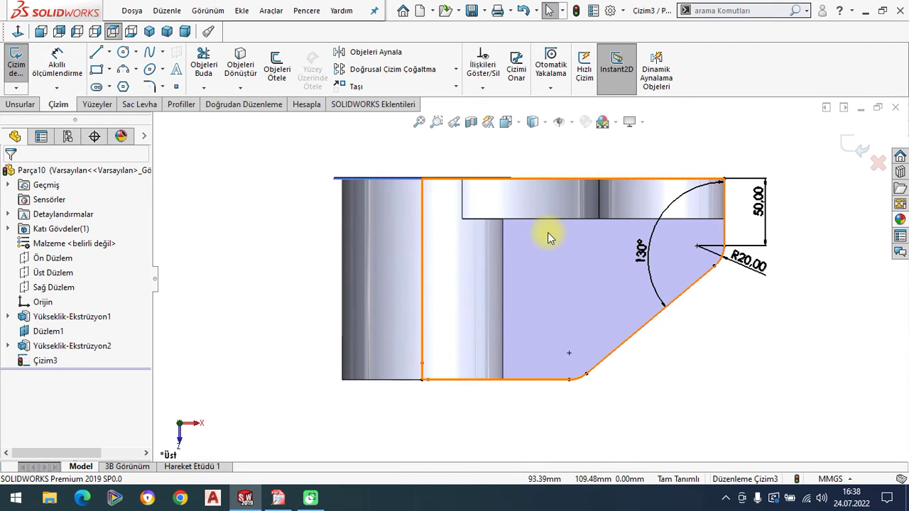
pyautogui.click(150, 30)
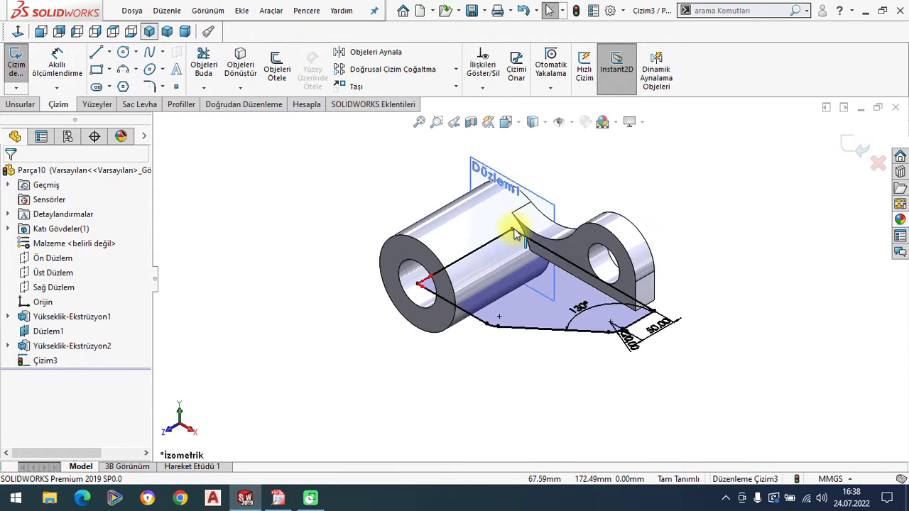
# Extrude the base-plate sketch 30 mm Mid Plane and orbit to inspect the new plate.
pyautogui.click(20, 105)
pyautogui.click(24, 78)
pyautogui.click(83, 253)
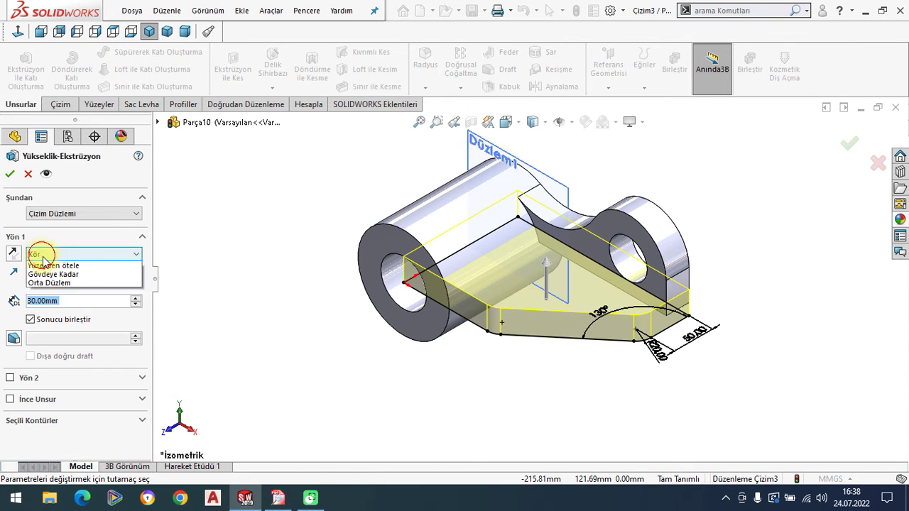
pyautogui.click(50, 327)
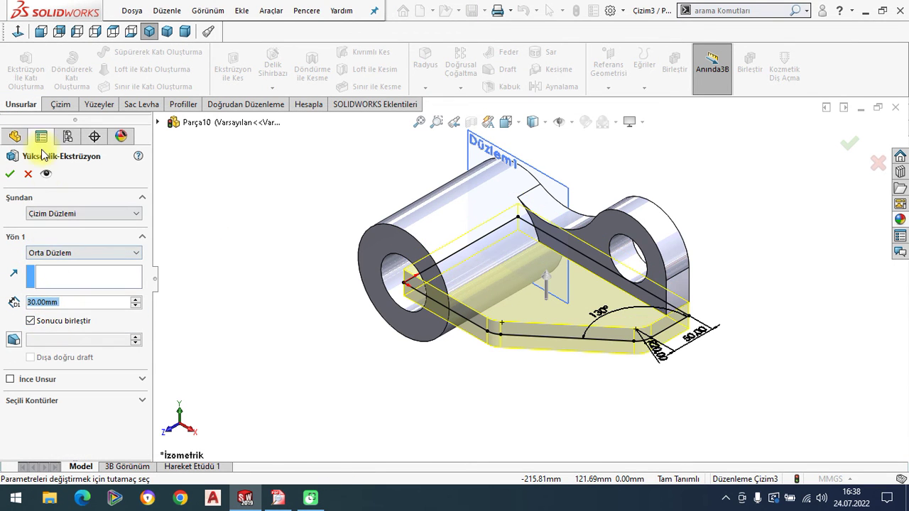
pyautogui.click(12, 173)
pyautogui.moveTo(540, 324)
pyautogui.mouseDown(button='middle')
pyautogui.moveTo(530, 230)
pyautogui.moveTo(473, 178)
pyautogui.moveTo(585, 284)
pyautogui.moveTo(602, 252)
pyautogui.moveTo(547, 298)
pyautogui.moveTo(424, 295)
pyautogui.moveTo(595, 290)
pyautogui.moveTo(629, 251)
pyautogui.moveTo(613, 189)
pyautogui.moveTo(544, 258)
pyautogui.mouseUp(button='middle')
pyautogui.scroll(-2, 424, 295)
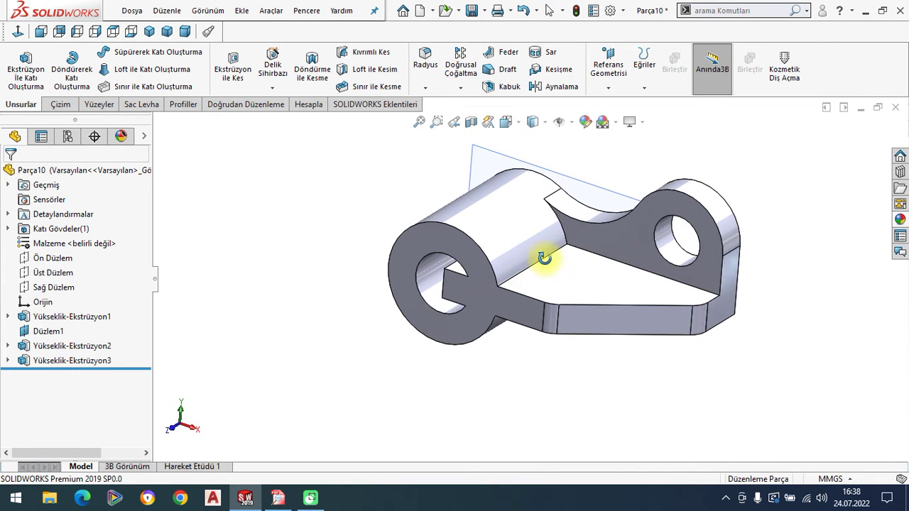
pyautogui.rightClick(615, 191)
# Hide the Düzlem1 reference plane so only the solid bracket shows.
pyautogui.click(661, 175)
pyautogui.moveTo(660, 175)
pyautogui.mouseDown(button='middle')
pyautogui.moveTo(574, 270)
pyautogui.moveTo(426, 326)
pyautogui.mouseUp(button='middle')
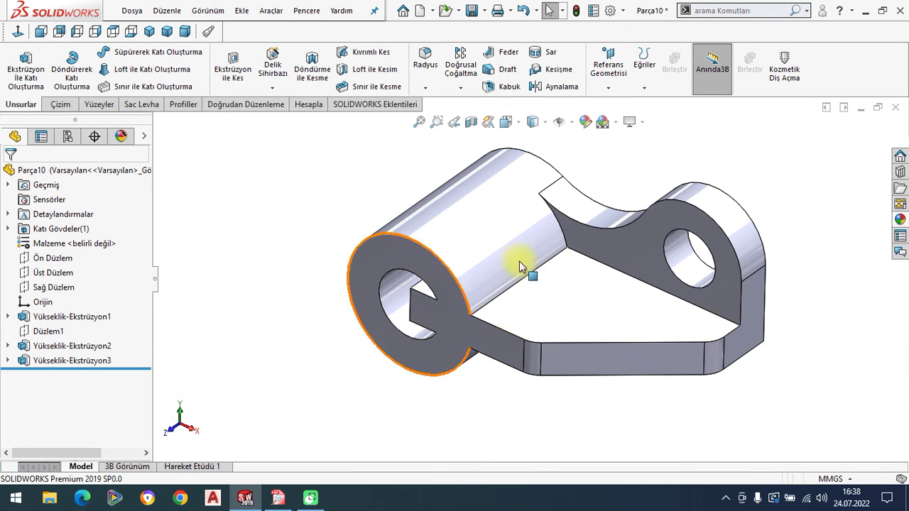
pyautogui.click(252, 107)
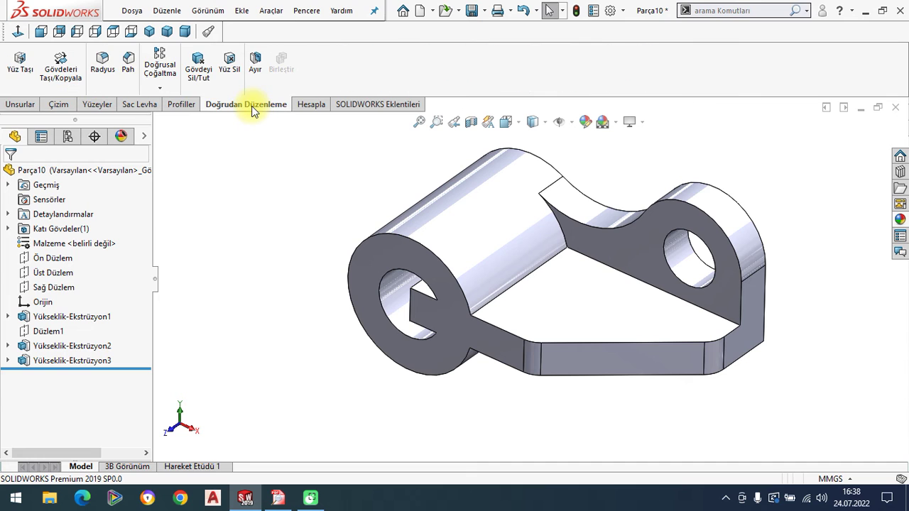
# Trial a Yüz Sil delete-and-patch on the three intruding hole faces, then undo it with Ctrl+Z.
pyautogui.click(229, 64)
pyautogui.moveTo(417, 339); pyautogui.dragTo(458, 318, button='middle')
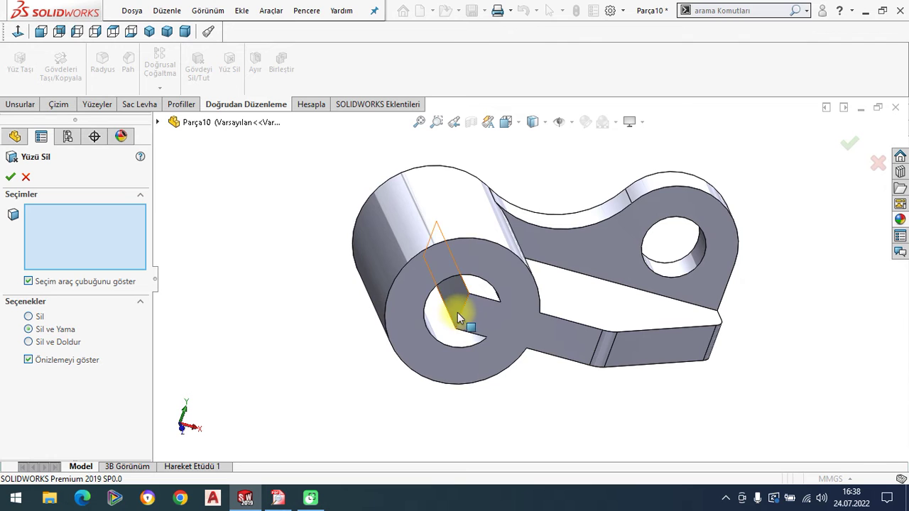
pyautogui.click(458, 318)
pyautogui.click(483, 295)
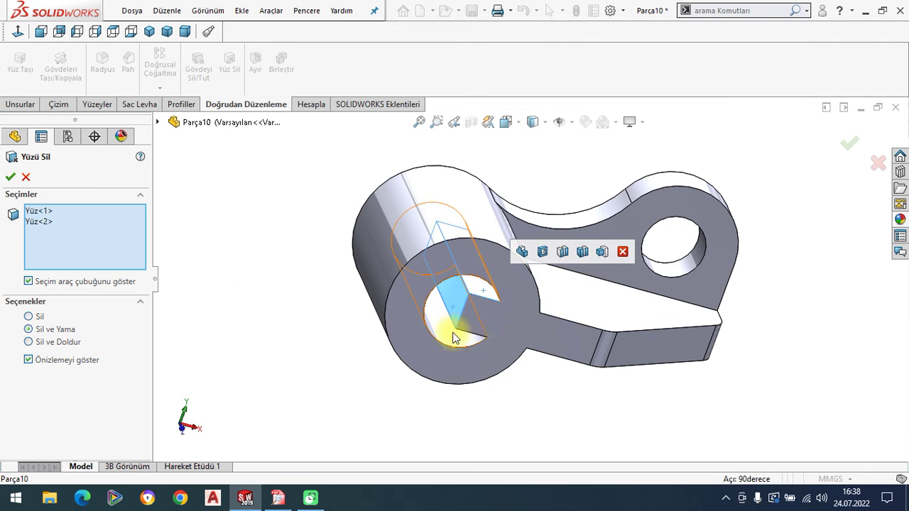
pyautogui.moveTo(412, 377)
pyautogui.mouseDown(button='middle')
pyautogui.moveTo(427, 314)
pyautogui.moveTo(490, 275)
pyautogui.mouseUp(button='middle')
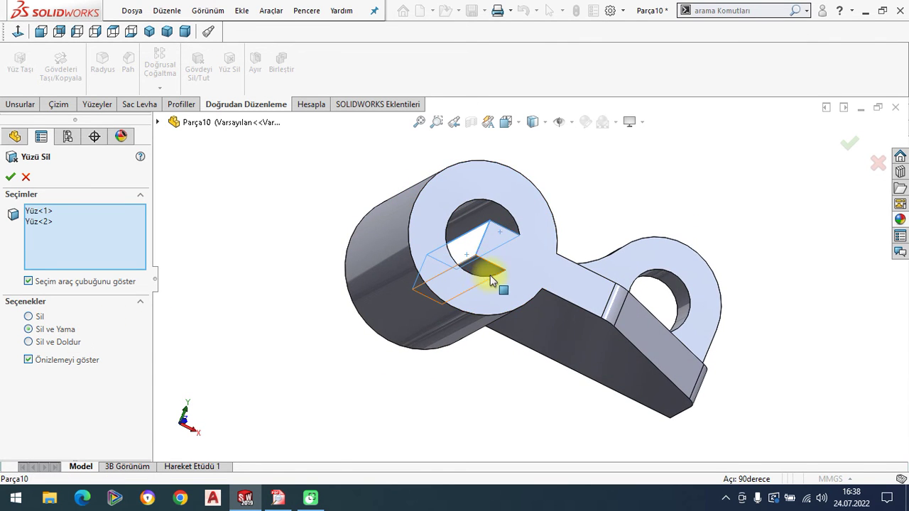
pyautogui.click(479, 268)
pyautogui.moveTo(436, 244); pyautogui.dragTo(419, 325, button='middle')
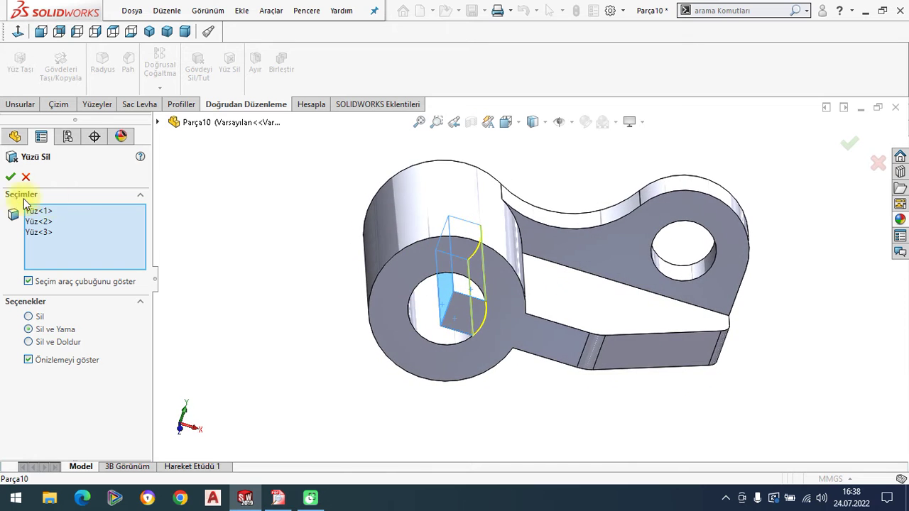
pyautogui.click(10, 181)
pyautogui.moveTo(477, 291)
pyautogui.mouseDown(button='middle')
pyautogui.moveTo(473, 237)
pyautogui.moveTo(407, 272)
pyautogui.moveTo(457, 246)
pyautogui.moveTo(442, 281)
pyautogui.mouseUp(button='middle')
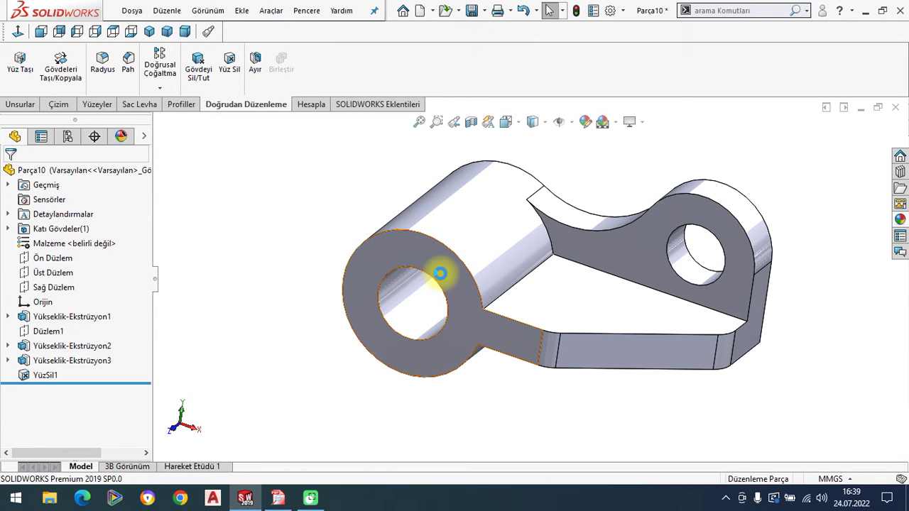
pyautogui.hotkey('ctrl', 'z')
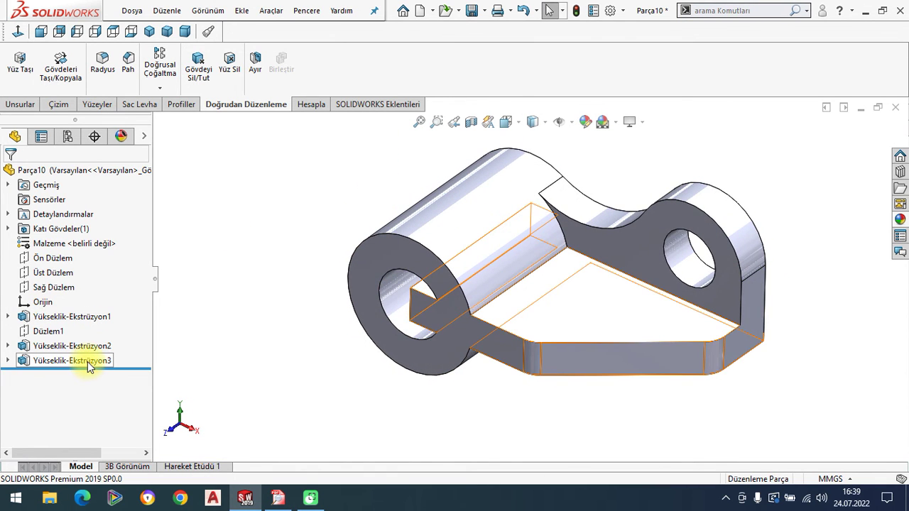
# Edit Yükseklik-Ekstrüzyon3 with Sonucu birleştir unchecked so the base plate stays a separate body.
pyautogui.rightClick(87, 361)
pyautogui.click(75, 361)
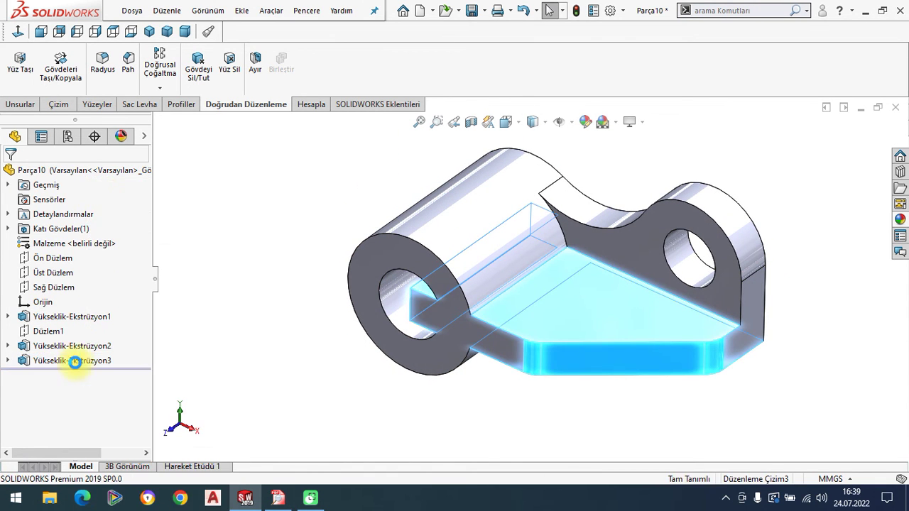
pyautogui.click(32, 321)
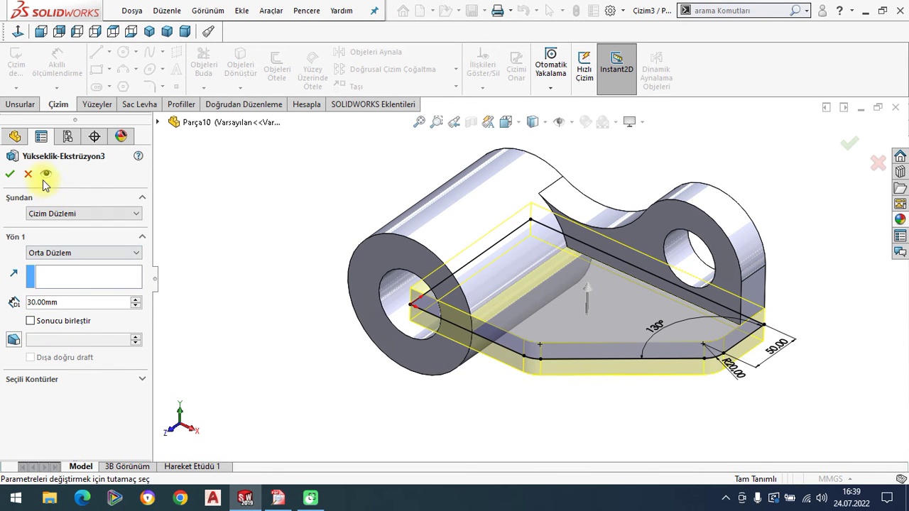
pyautogui.click(10, 173)
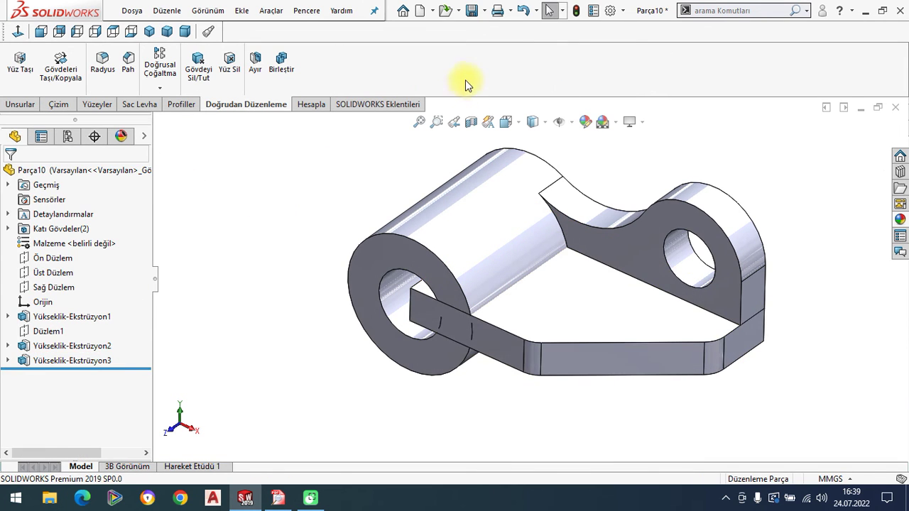
# Intersect the plate and bracket bodies with Kesişme, leaving one body with a clear front hole.
pyautogui.click(20, 104)
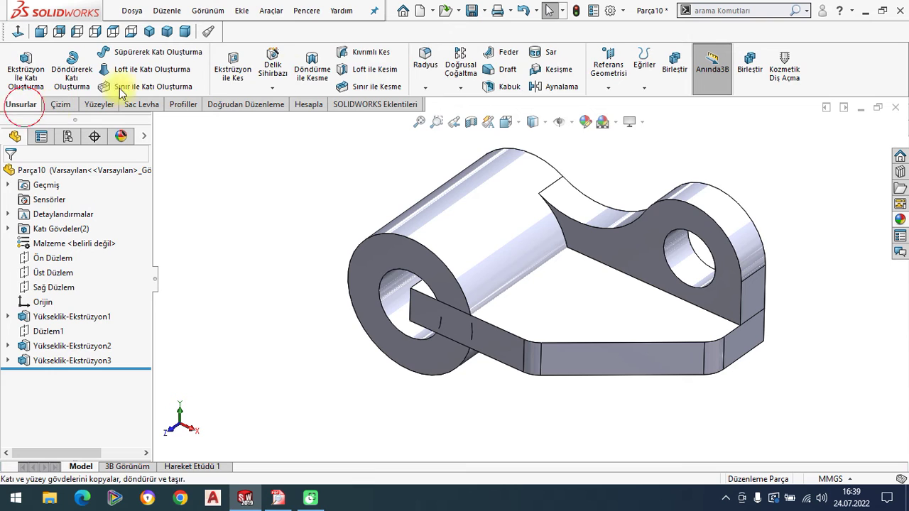
pyautogui.click(550, 70)
pyautogui.click(554, 288)
pyautogui.click(452, 251)
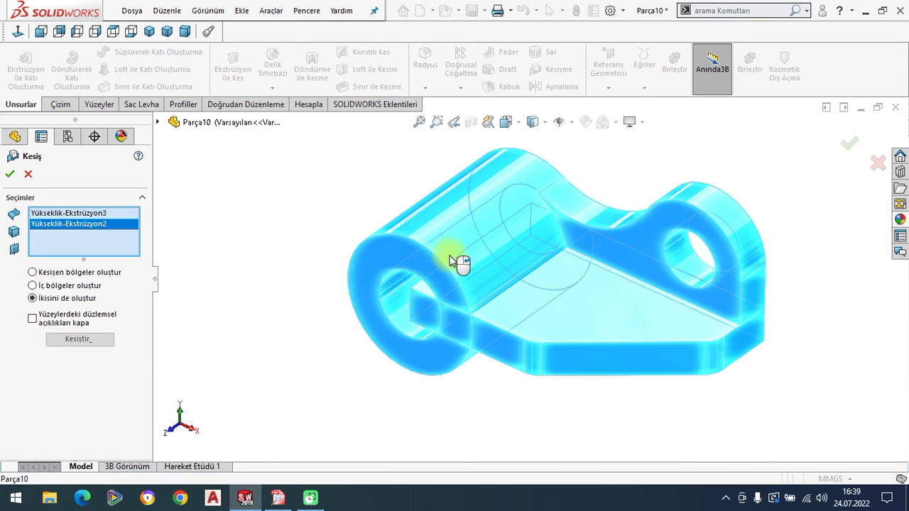
pyautogui.click(79, 338)
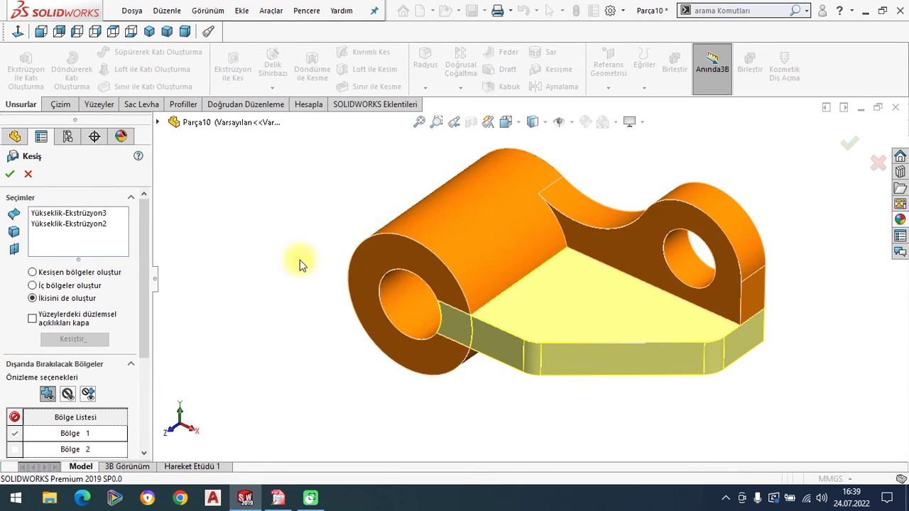
pyautogui.press('Return')
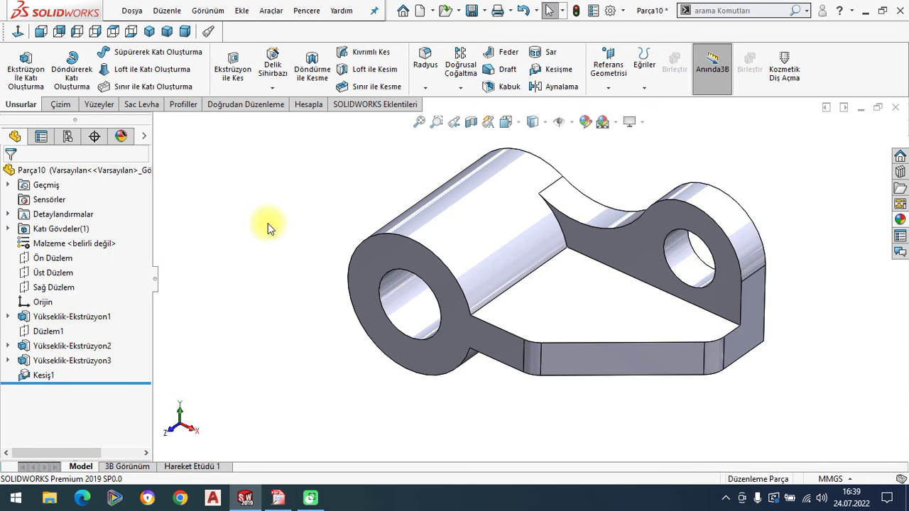
# Re-enable Sonucu birleştir on Yükseklik-Ekstrüzyon3 to merge the plate back into the bracket.
pyautogui.rightClick(57, 360)
pyautogui.click(84, 193)
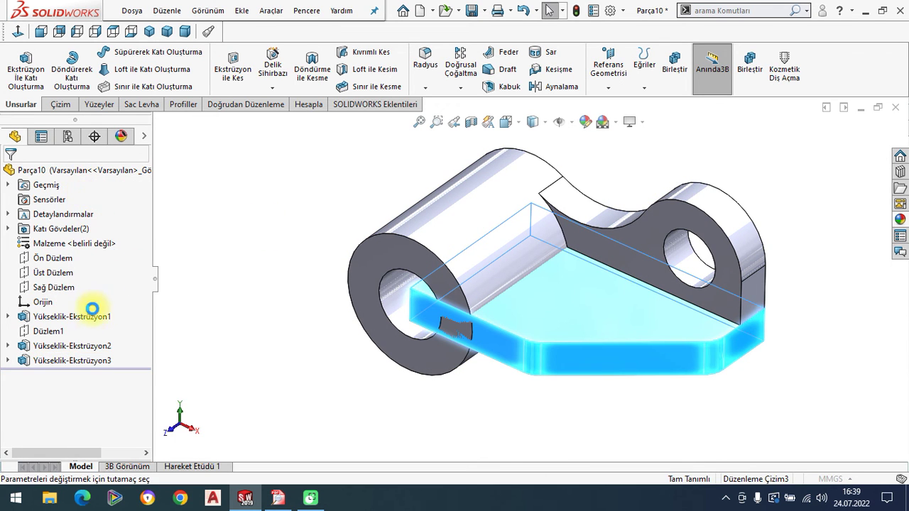
pyautogui.click(30, 321)
pyautogui.click(11, 175)
# Delete and patch the three plate faces inside the front hole with Yüz Sil.
pyautogui.moveTo(309, 304)
pyautogui.mouseDown(button='middle')
pyautogui.moveTo(462, 324)
pyautogui.moveTo(440, 310)
pyautogui.mouseUp(button='middle')
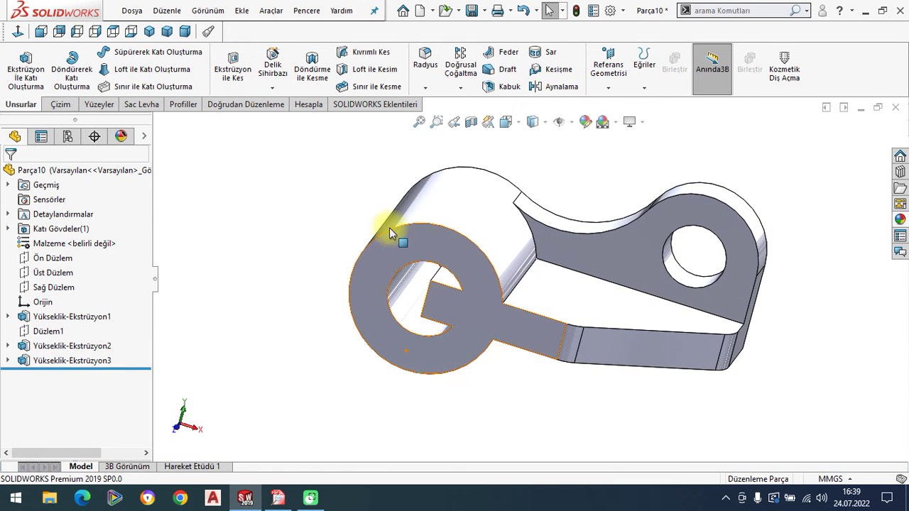
pyautogui.click(252, 103)
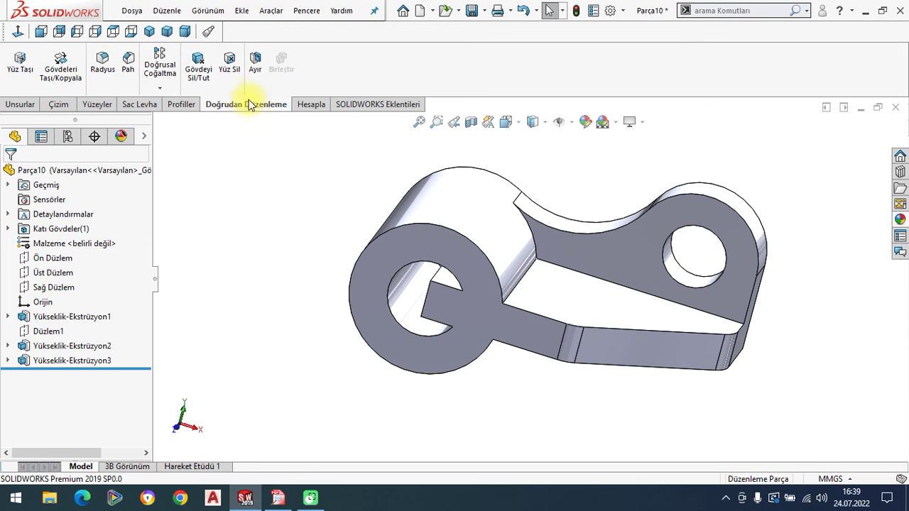
pyautogui.click(229, 73)
pyautogui.moveTo(481, 365); pyautogui.dragTo(506, 339, button='middle')
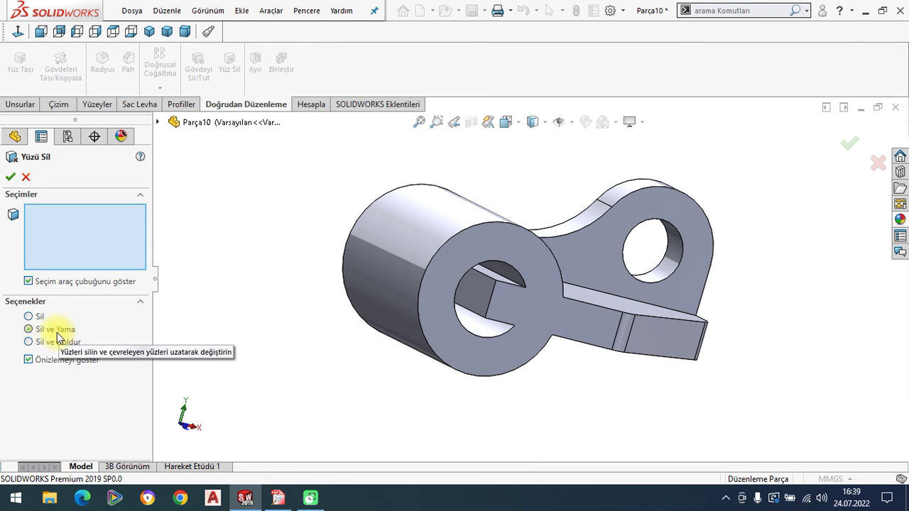
pyautogui.moveTo(361, 345); pyautogui.dragTo(470, 298, button='middle')
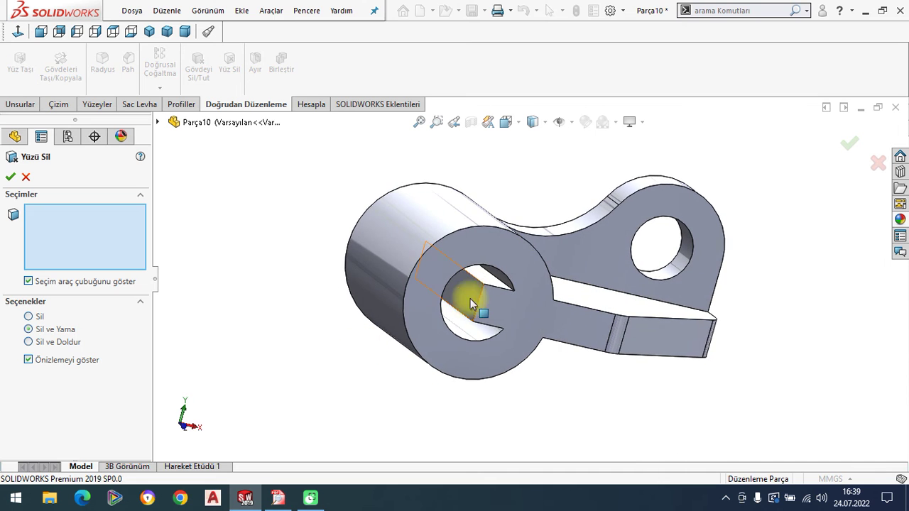
pyautogui.click(471, 292)
pyautogui.click(492, 281)
pyautogui.moveTo(491, 357)
pyautogui.mouseDown(button='middle')
pyautogui.moveTo(497, 298)
pyautogui.moveTo(418, 325)
pyautogui.moveTo(442, 315)
pyautogui.mouseUp(button='middle')
pyautogui.click(489, 281)
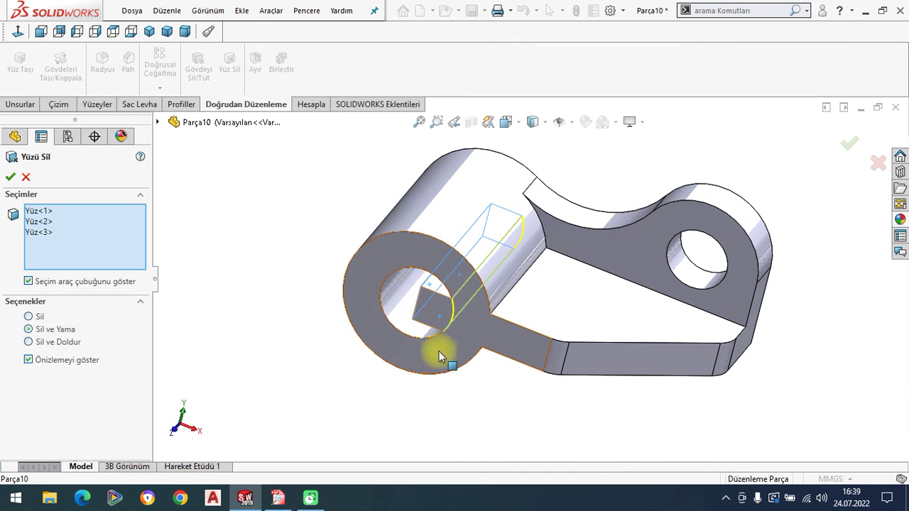
pyautogui.click(8, 177)
pyautogui.moveTo(276, 253)
pyautogui.mouseDown(button='middle')
pyautogui.moveTo(680, 324)
pyautogui.moveTo(623, 347)
pyautogui.mouseUp(button='middle')
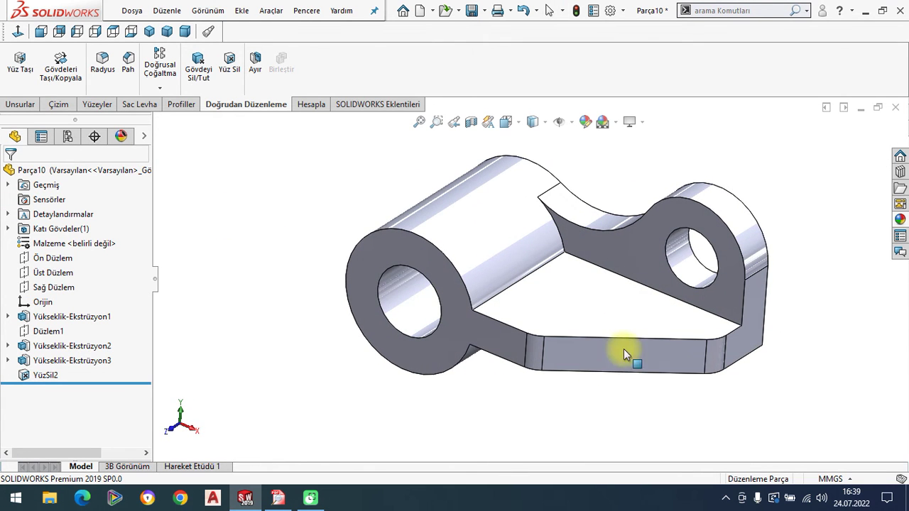
# Apply the brushed titanium appearance from Metal > Titanium to the whole Parça10 part.
pyautogui.click(149, 37)
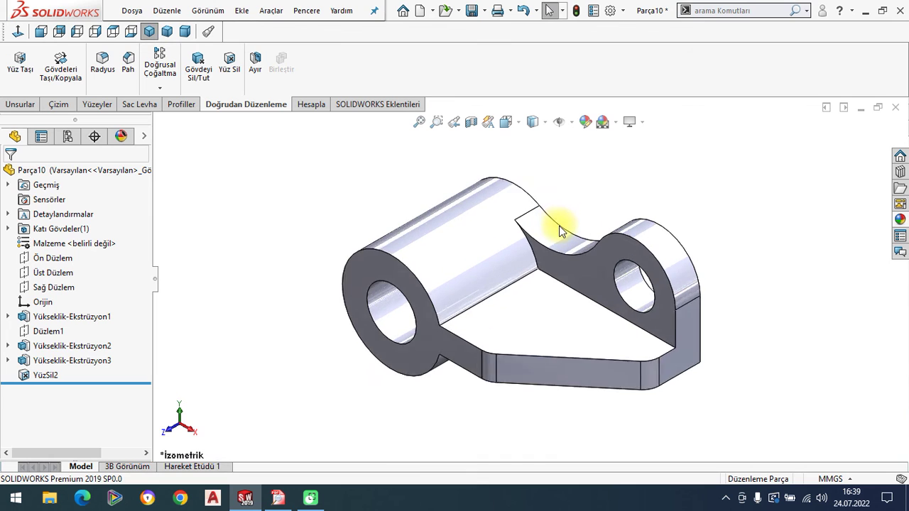
pyautogui.click(901, 220)
pyautogui.scroll(-1, 773, 206)
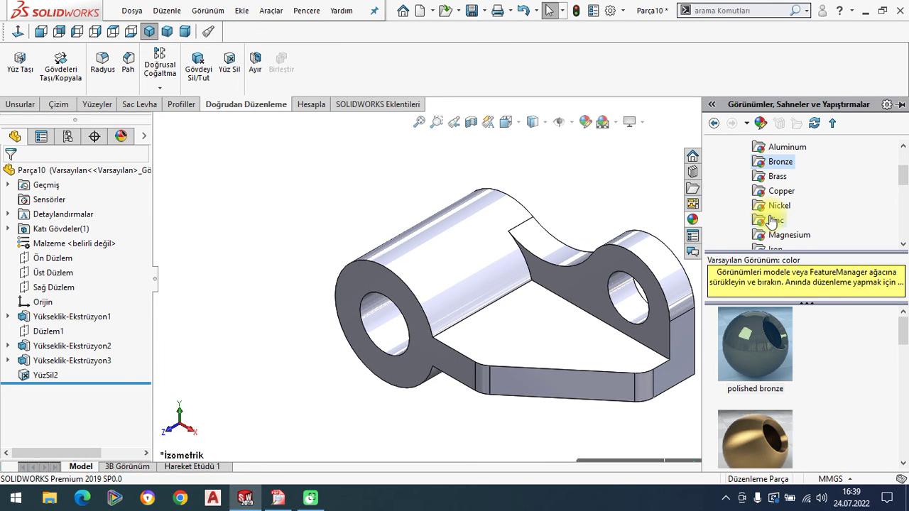
pyautogui.scroll(-1, 809, 233)
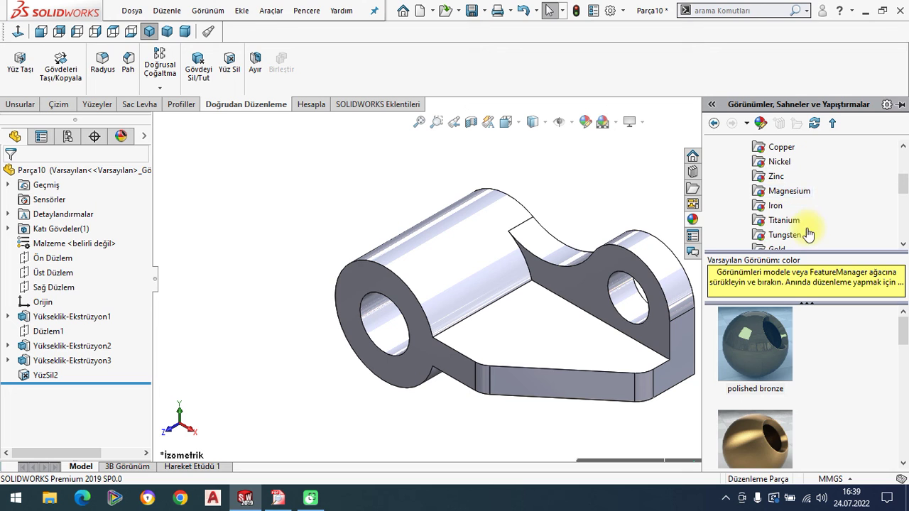
pyautogui.click(784, 177)
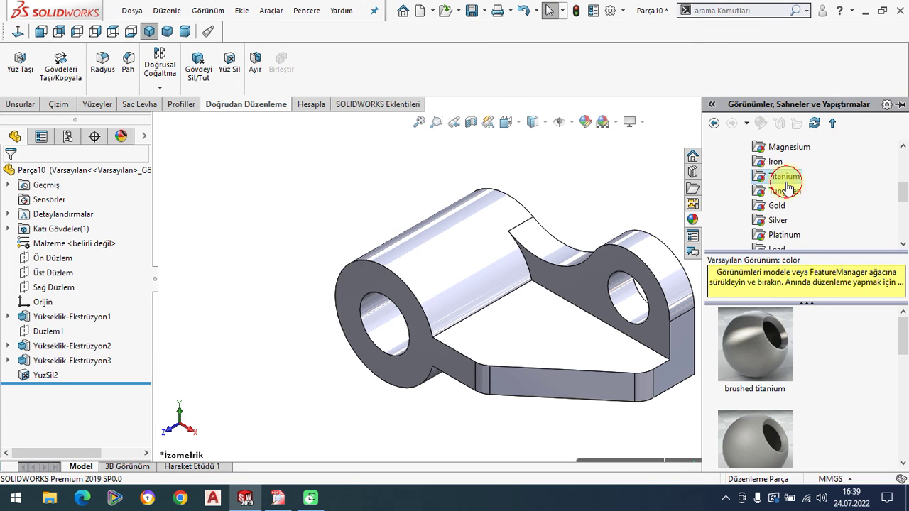
pyautogui.moveTo(774, 316); pyautogui.dragTo(561, 328)
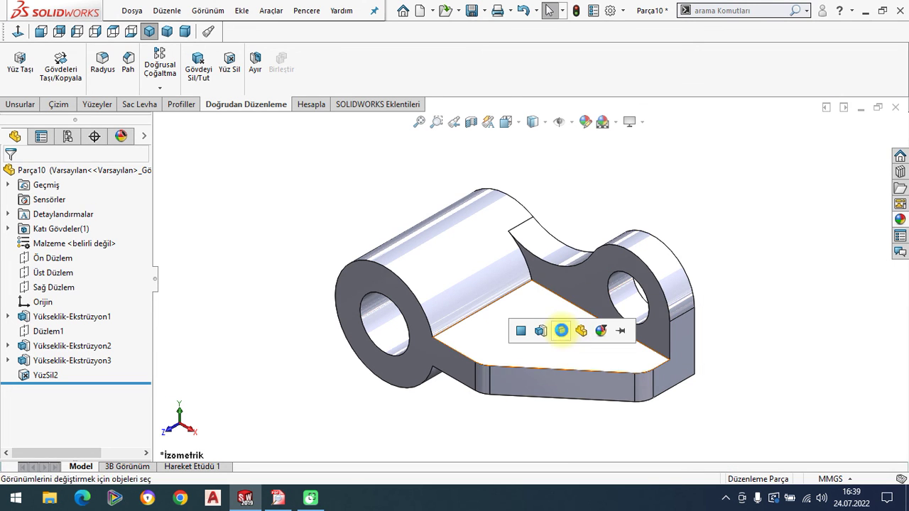
pyautogui.click(584, 329)
pyautogui.click(149, 31)
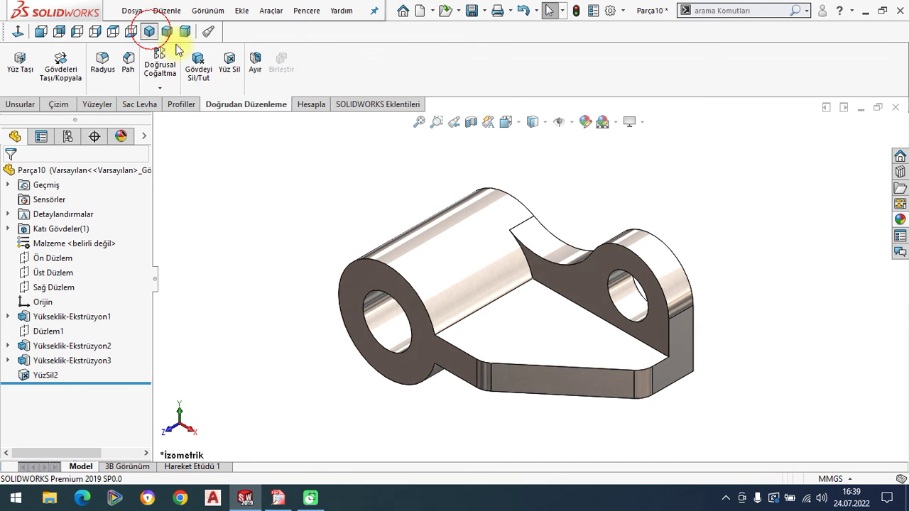